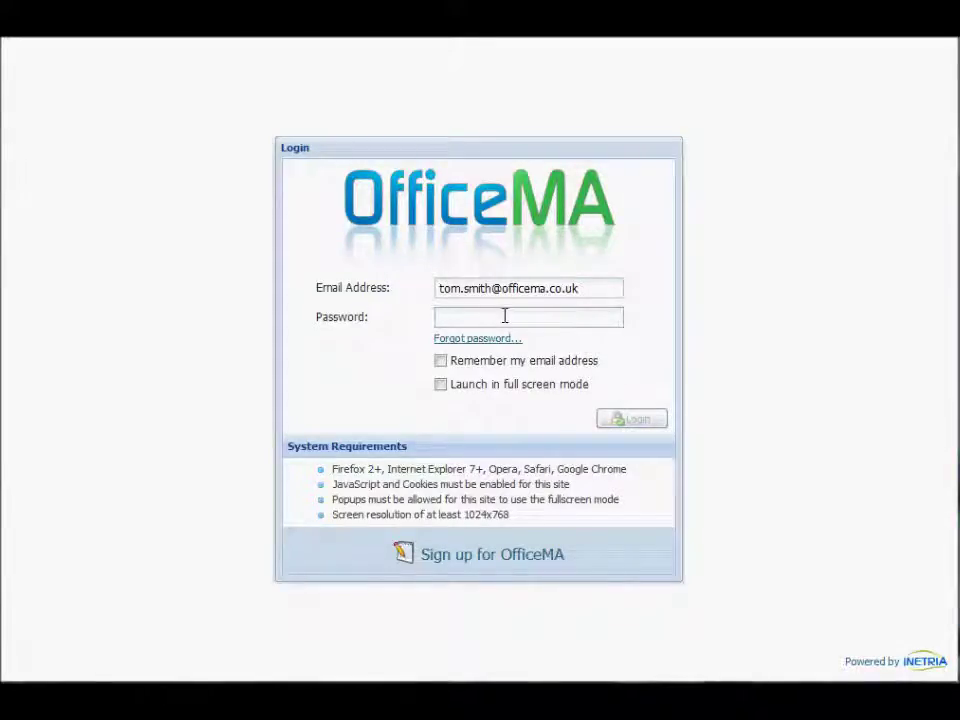
# - Log in to OfficeMA with the pre-filled account's password
pyautogui.write('pa')
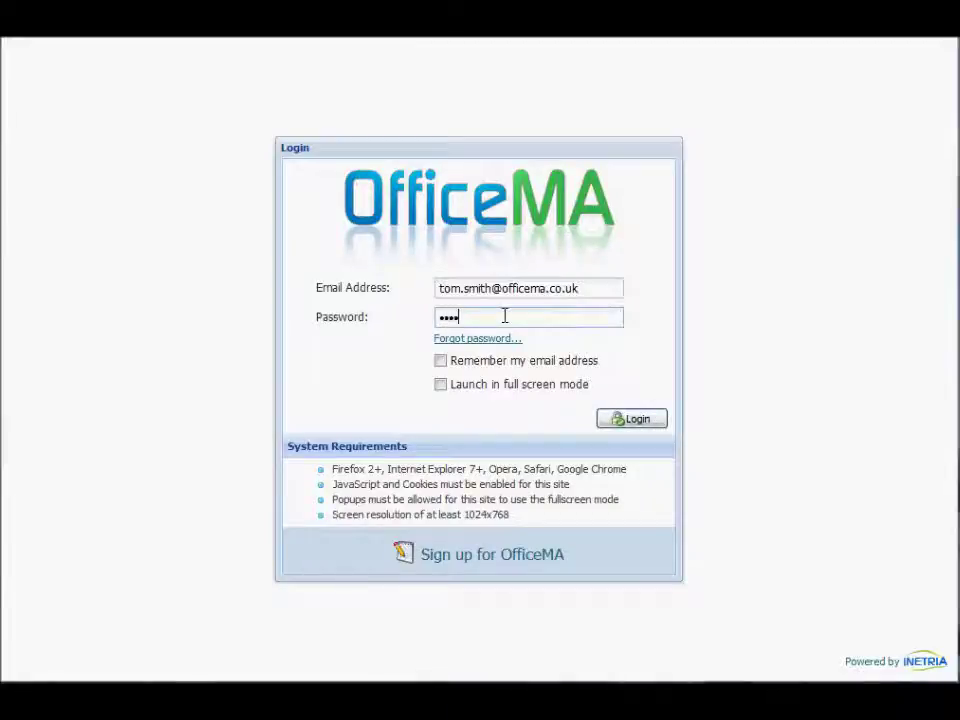
pyautogui.write('rd')
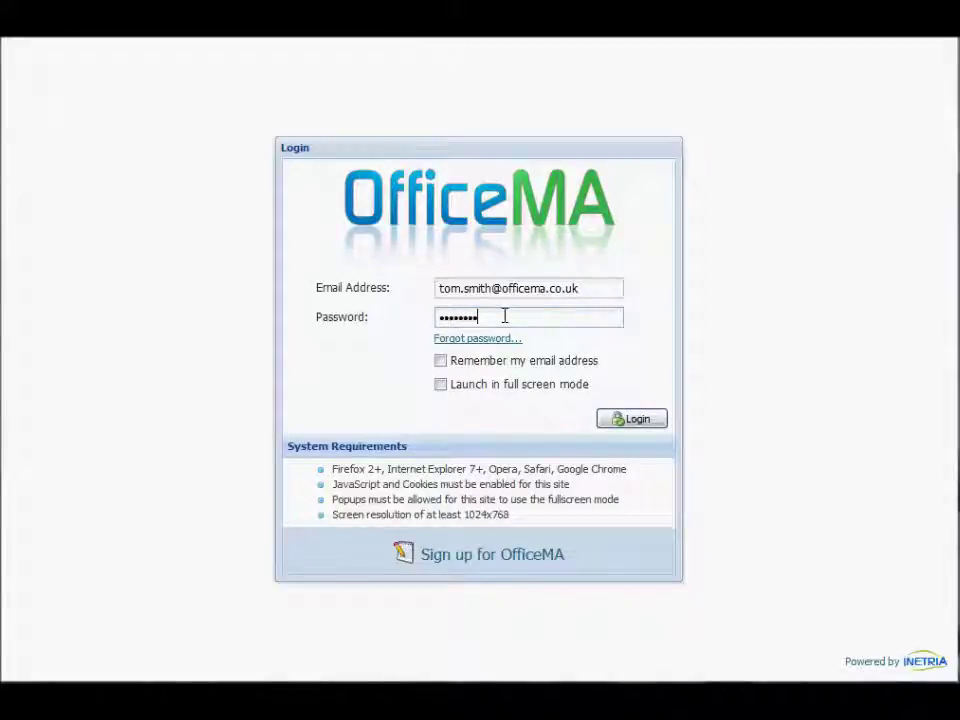
pyautogui.click(631, 421)
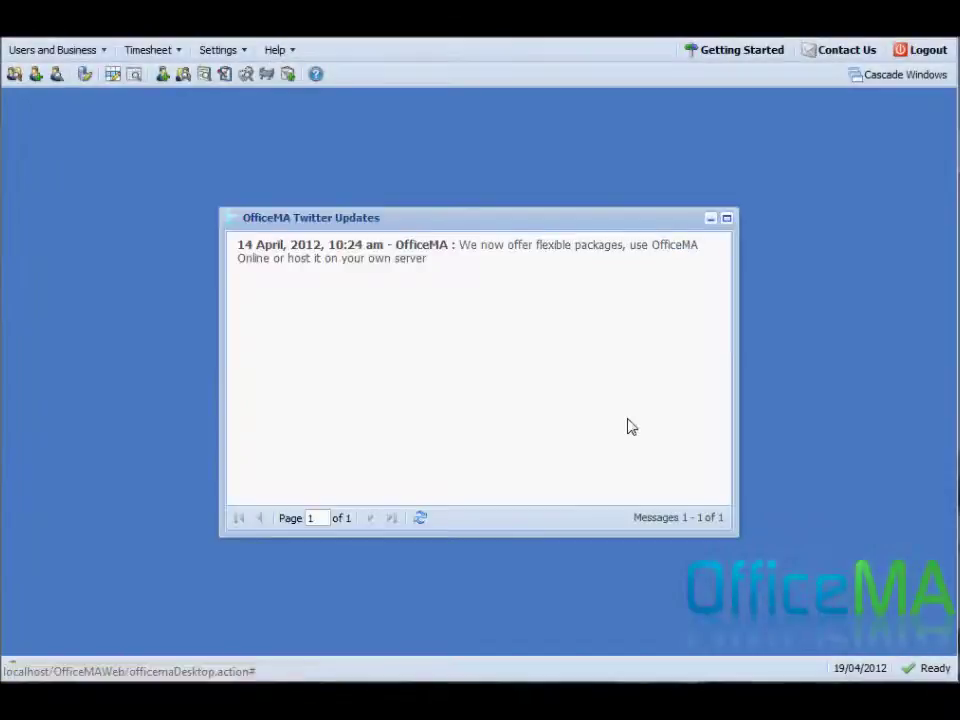
# - Minimise the Twitter Updates window
pyautogui.click(709, 219)
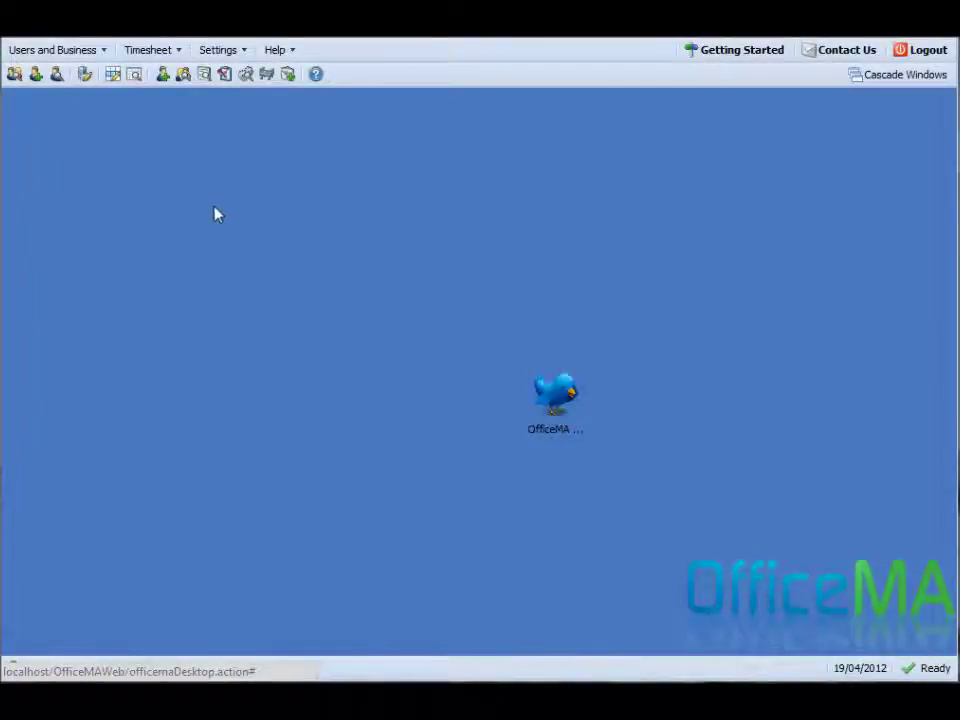
# - Save a new client named 'City Estate Agents' and acknowledge the confirmation
pyautogui.click(164, 77)
pyautogui.click(275, 284)
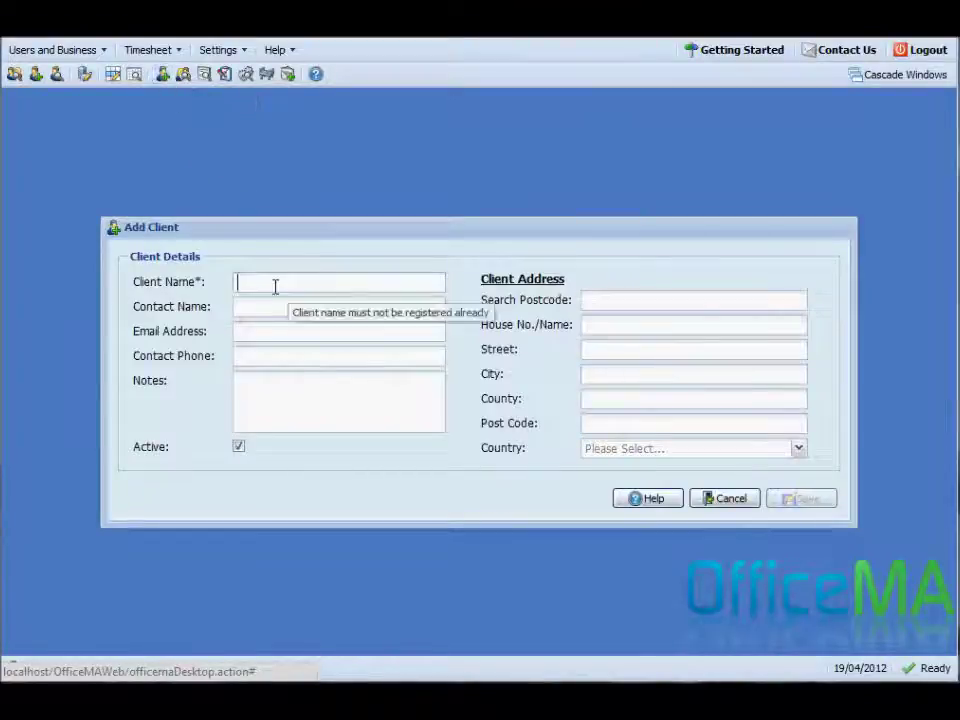
pyautogui.write('Citry')
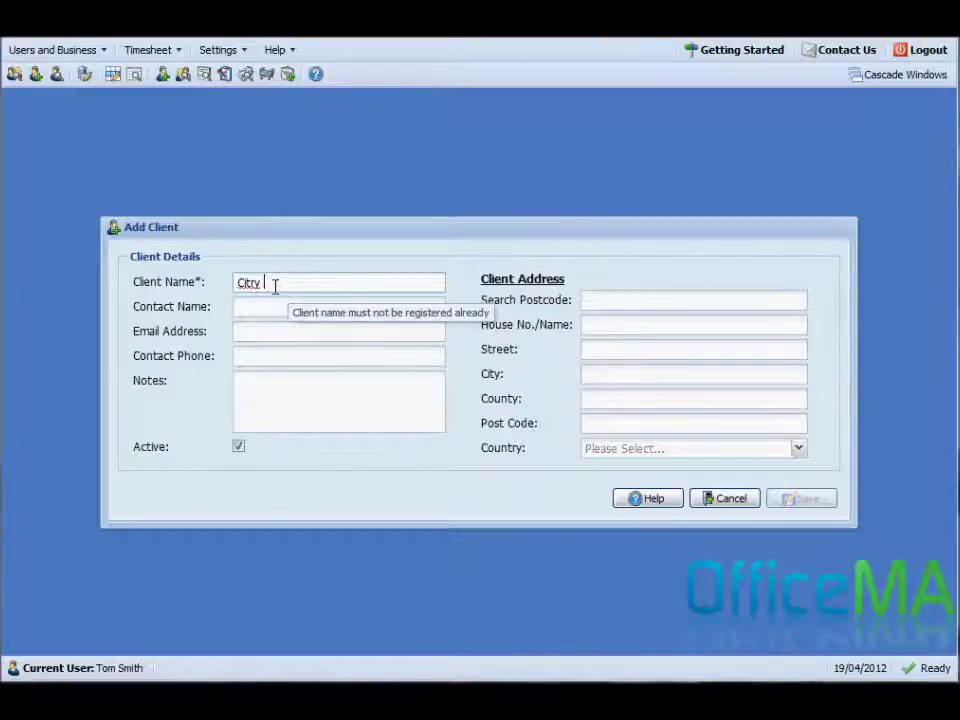
pyautogui.write('B')
pyautogui.press('BackSpace')
pyautogui.press('BackSpace')
pyautogui.press('BackSpace')
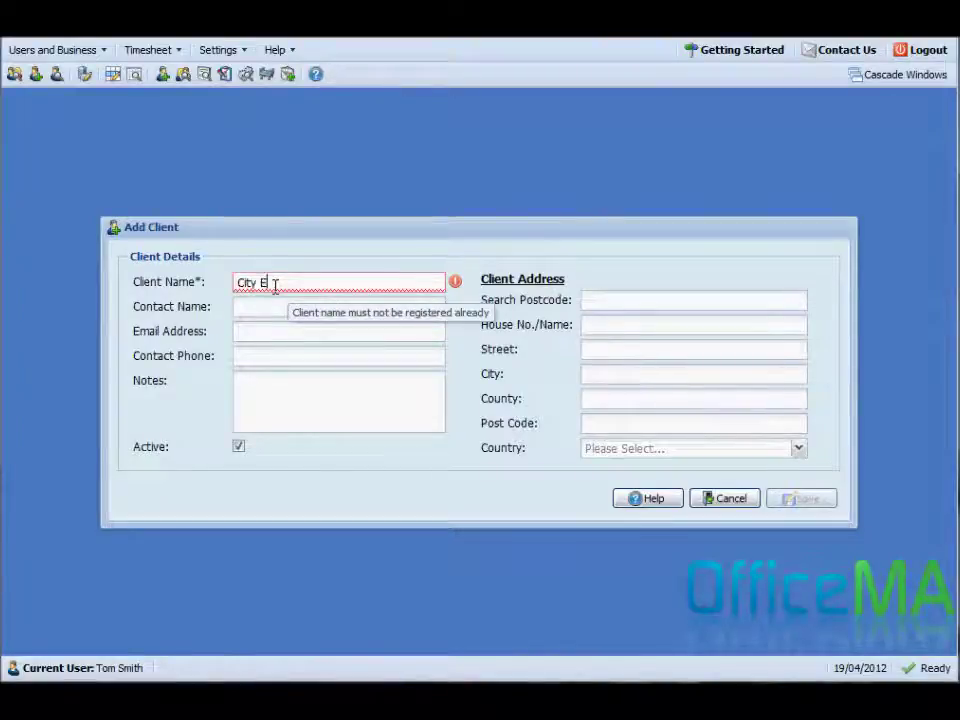
pyautogui.write('state Agen')
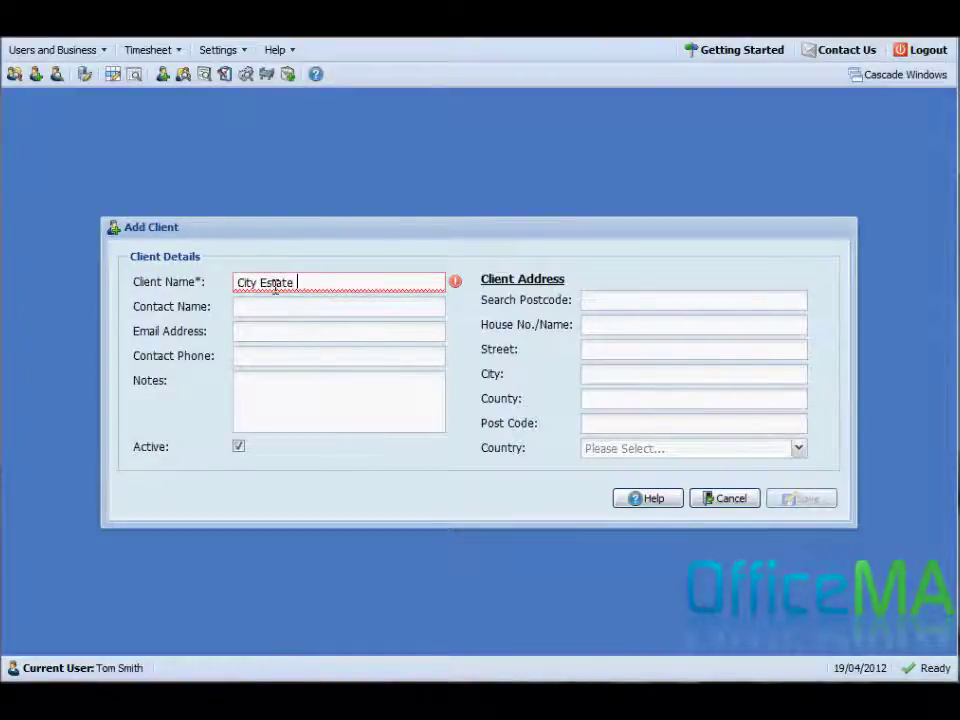
pyautogui.write('ts')
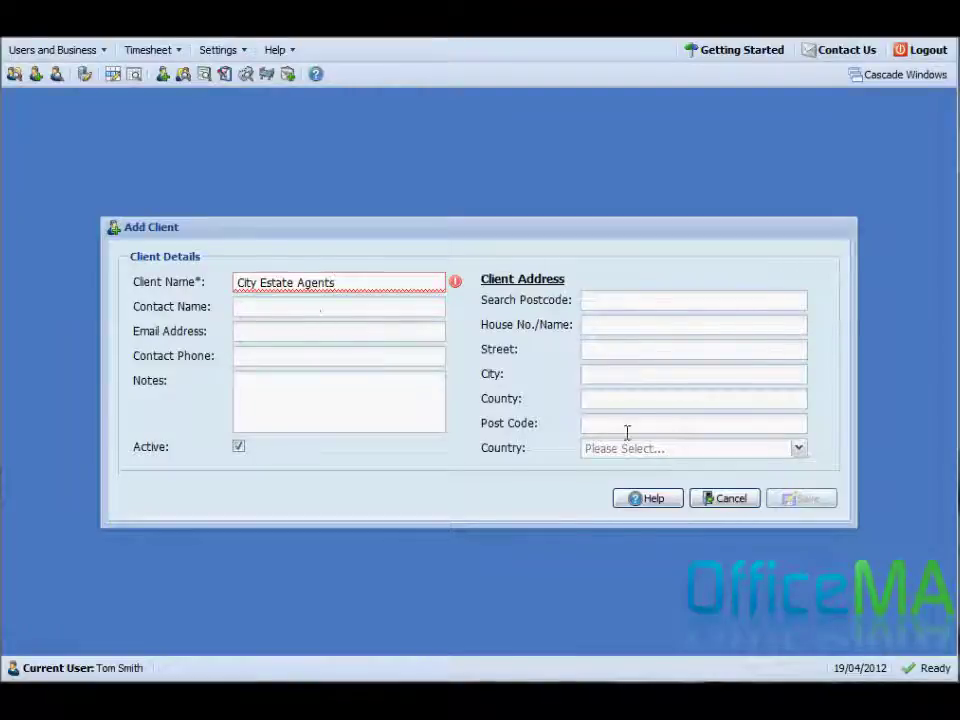
pyautogui.click(812, 503)
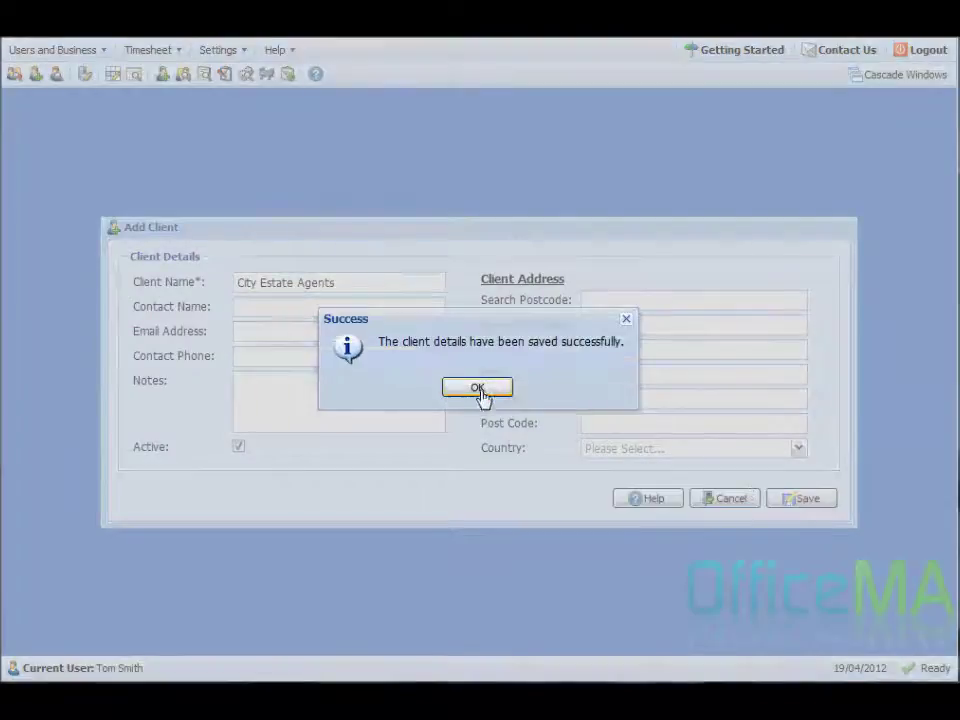
pyautogui.click(478, 389)
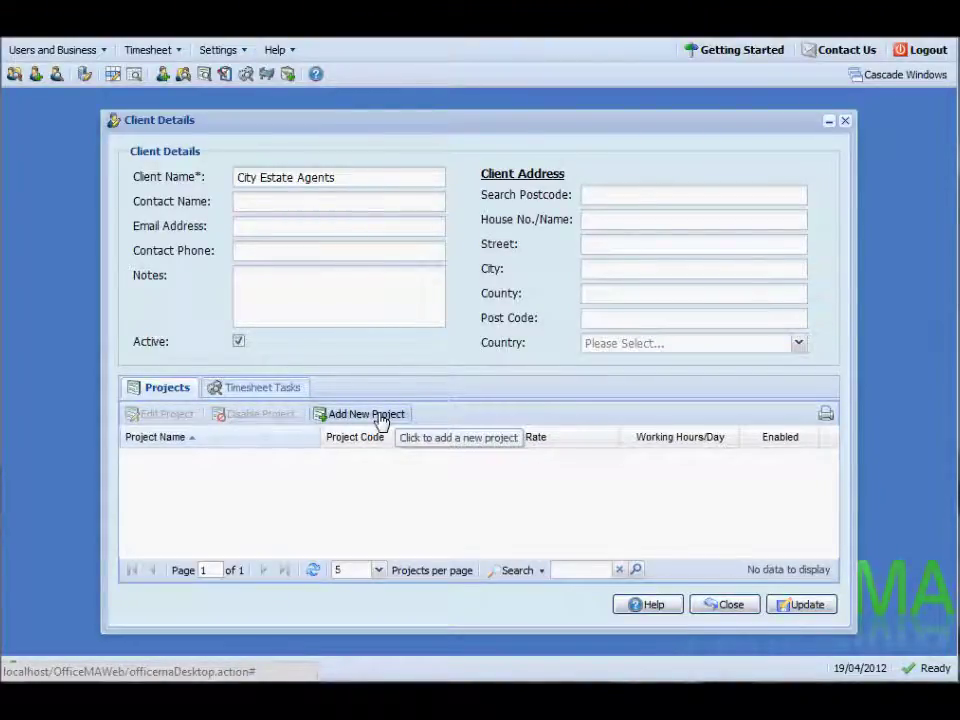
# - Save project 'City Estate Branding' for the client with Charge Rate unticked
pyautogui.click(381, 420)
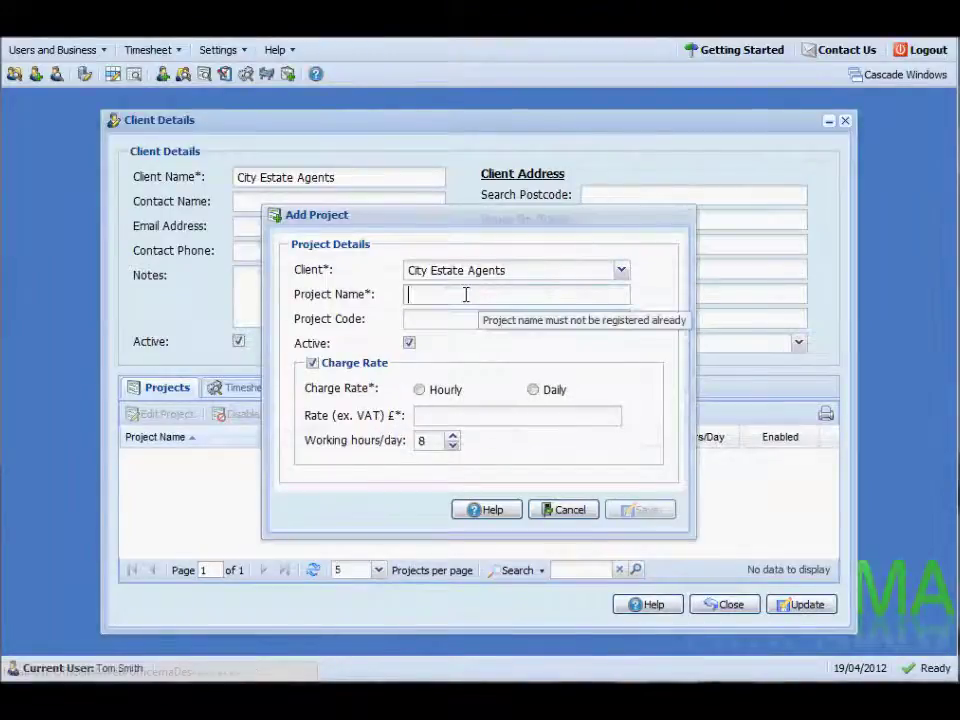
pyautogui.write('Citry')
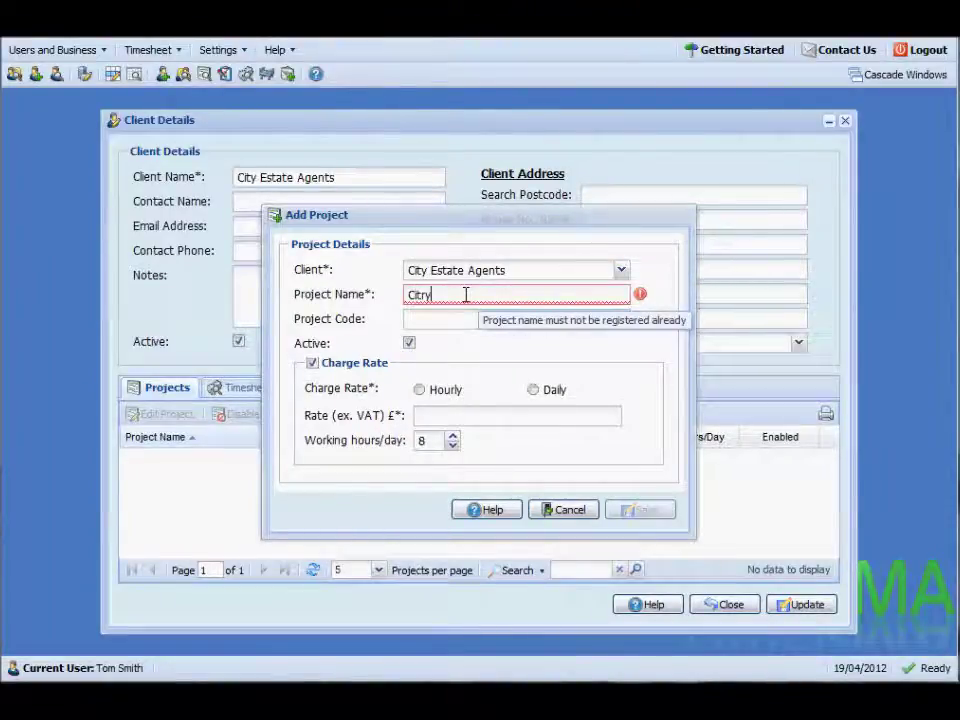
pyautogui.write('y ')
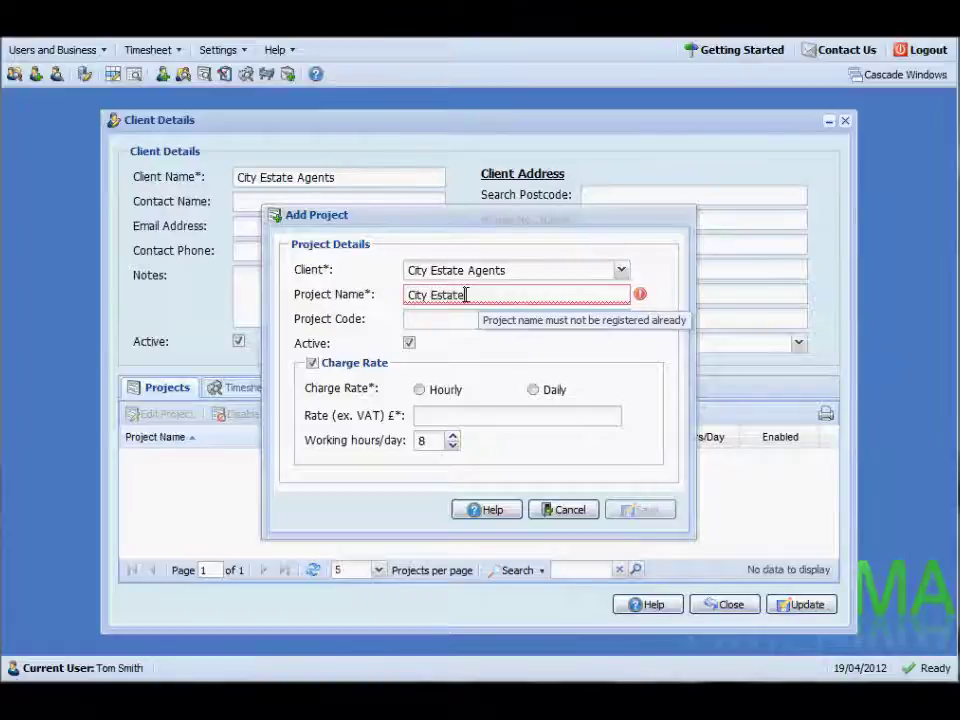
pyautogui.write(' Branding')
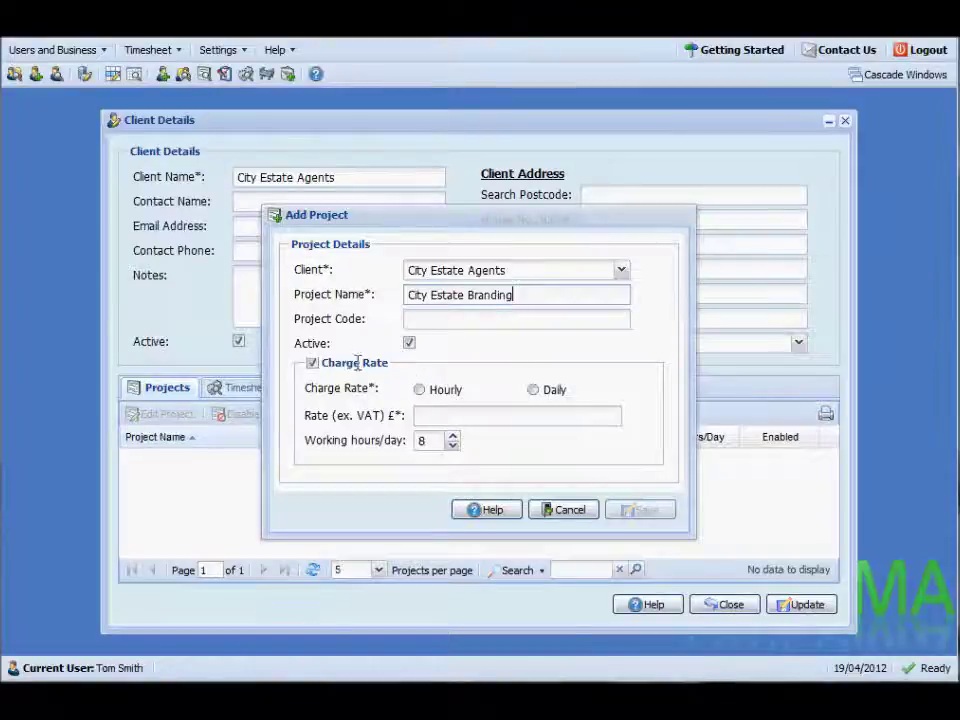
pyautogui.click(312, 364)
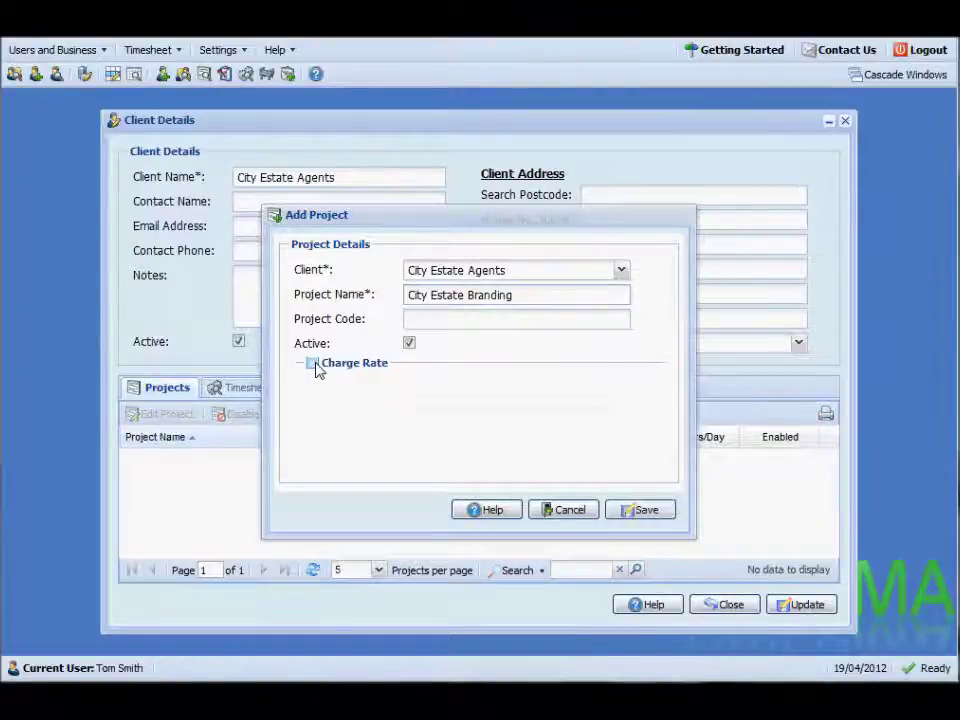
pyautogui.click(638, 511)
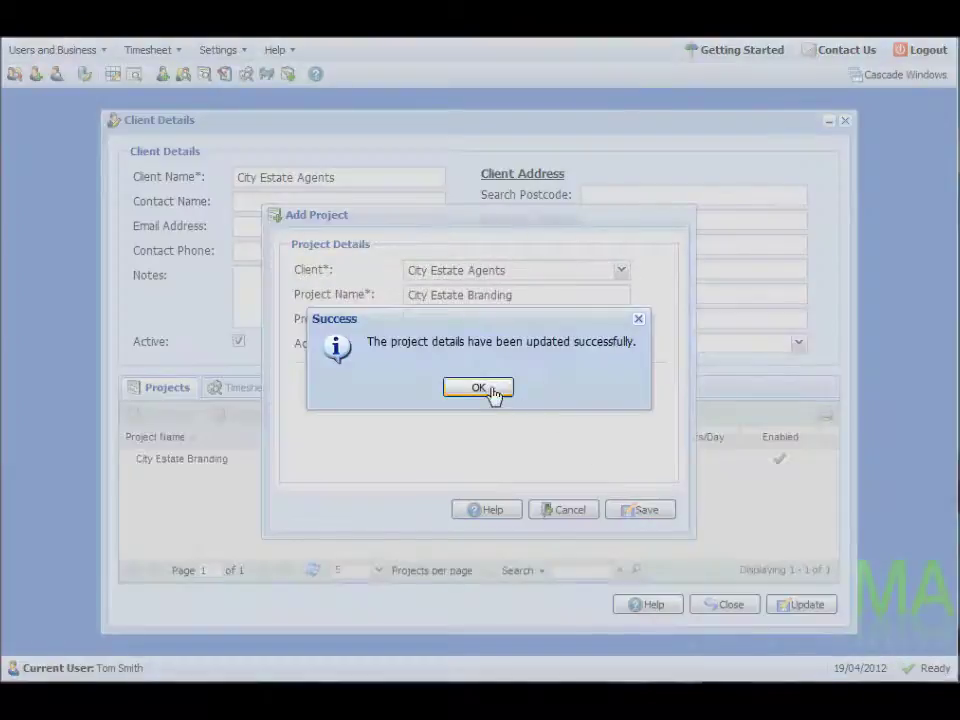
pyautogui.click(490, 390)
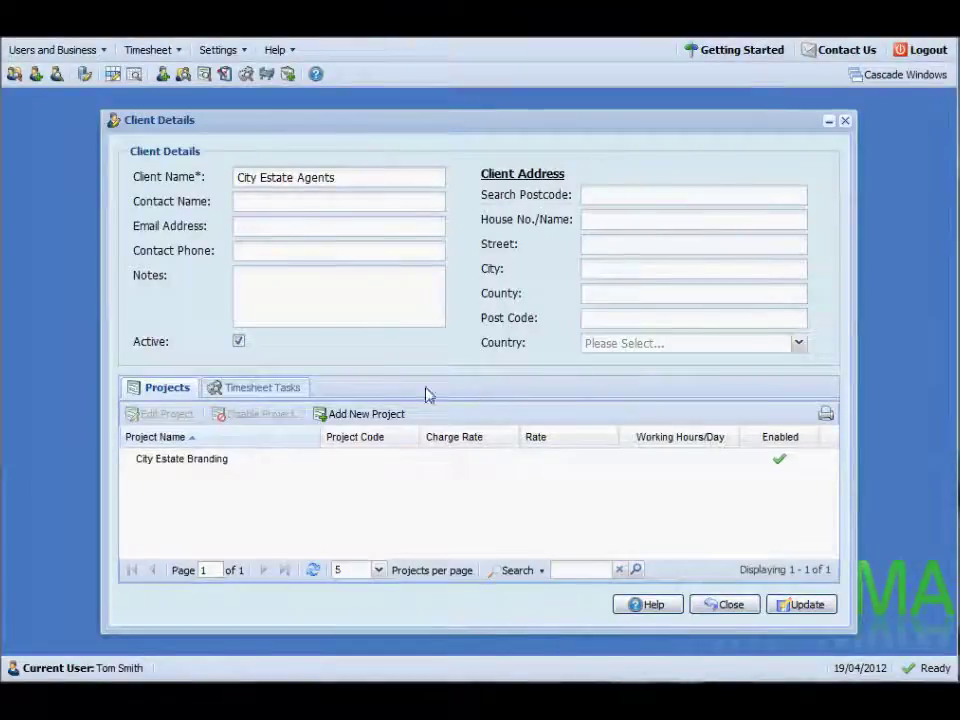
# - Save task 'City Estate Logo Redesign' under City Estate Branding at User rate, then close the client
pyautogui.click(272, 389)
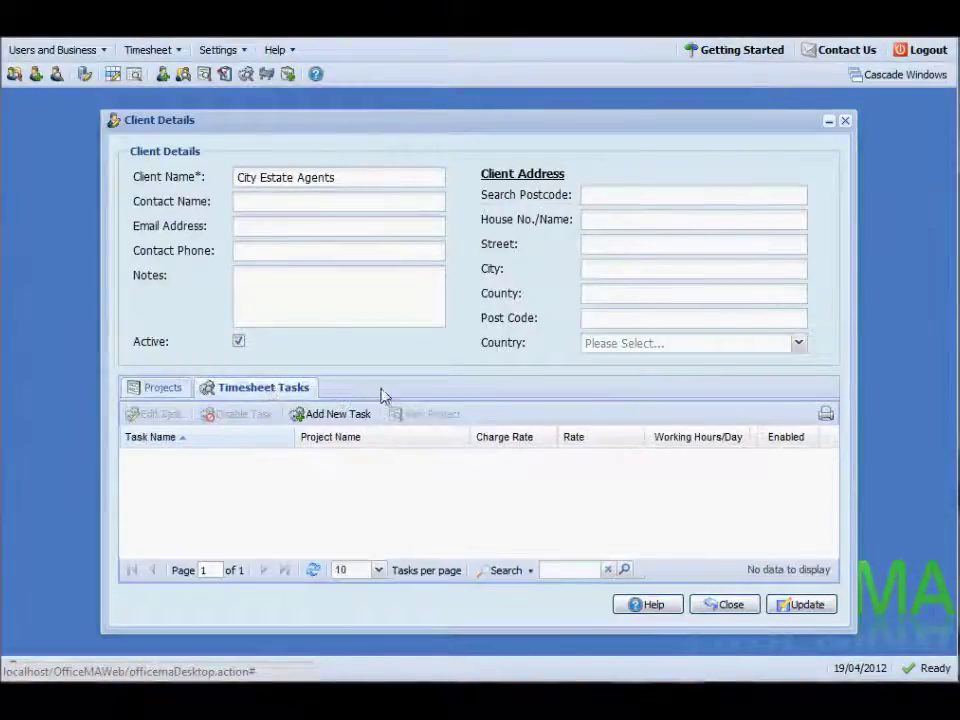
pyautogui.click(328, 416)
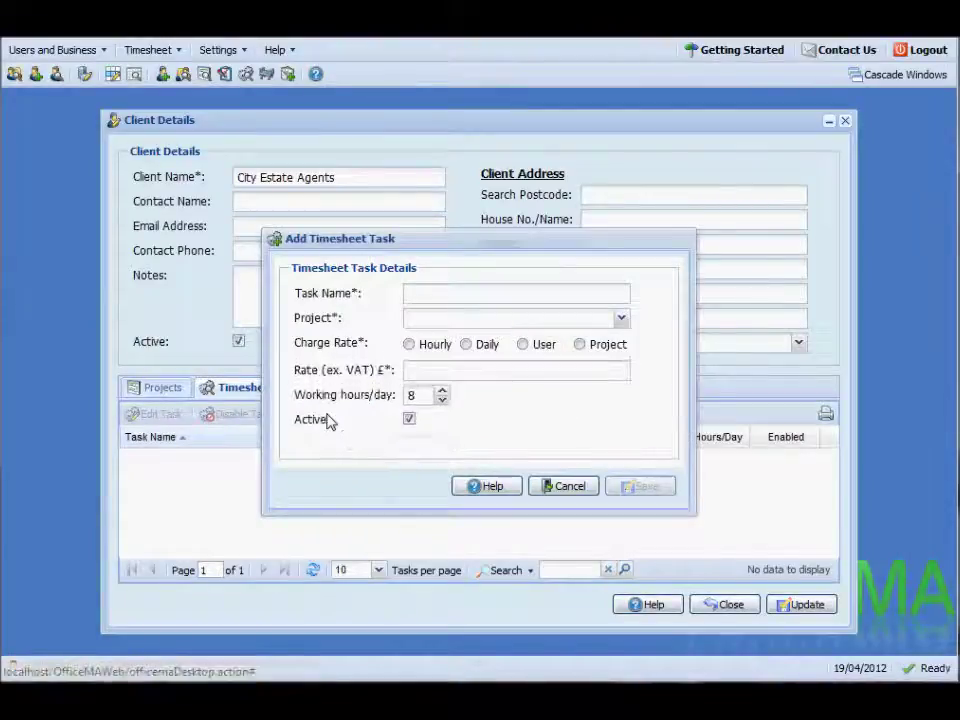
pyautogui.click(439, 293)
pyautogui.write('City Estate')
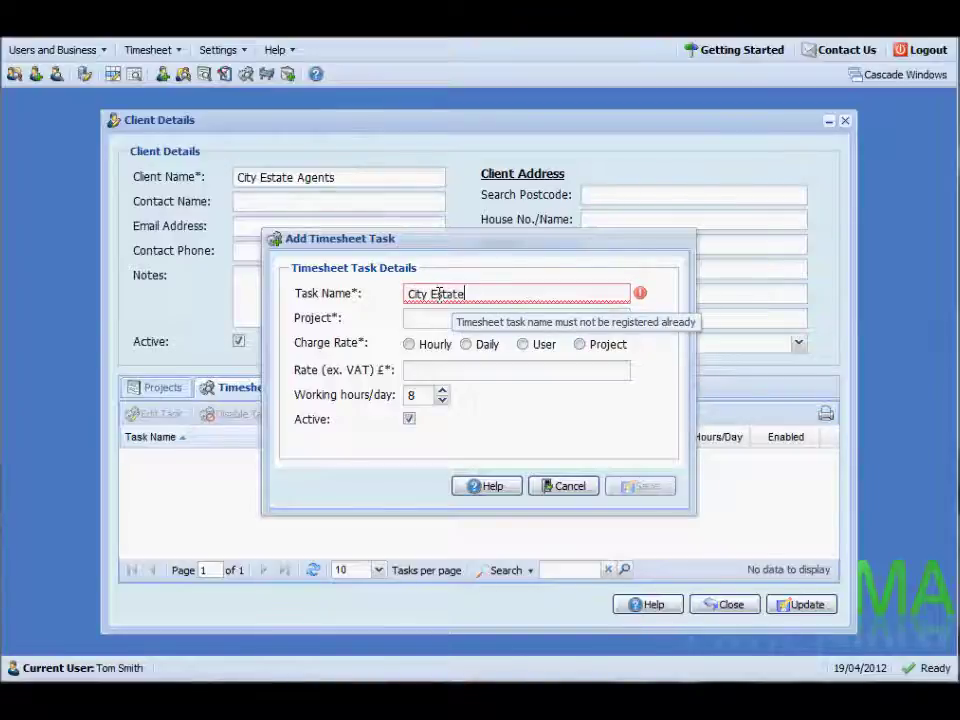
pyautogui.write(' Logo')
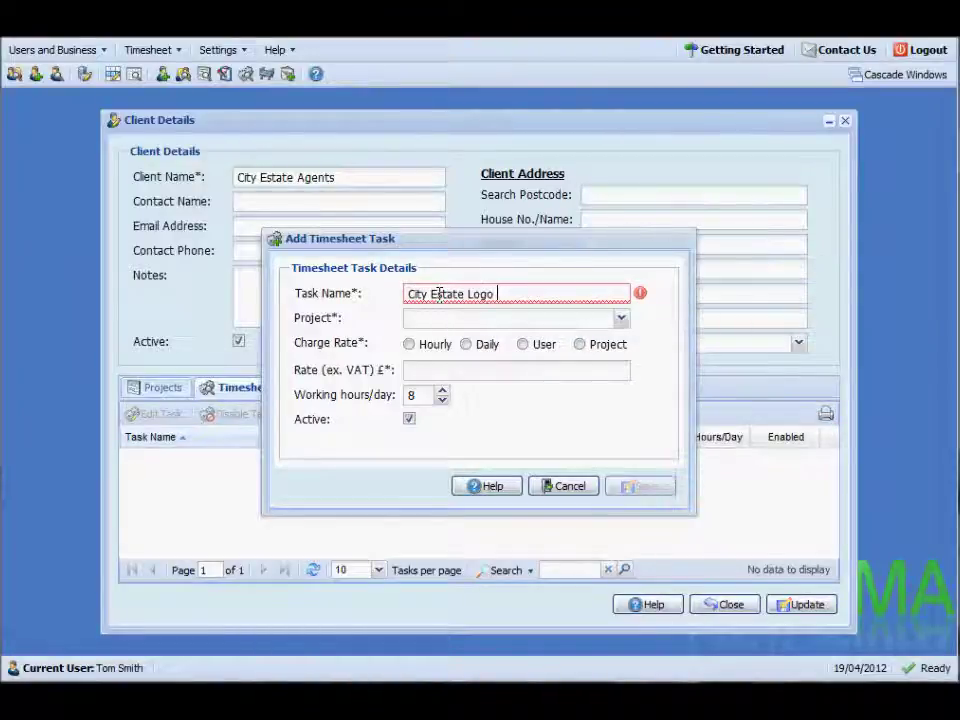
pyautogui.write('edesign')
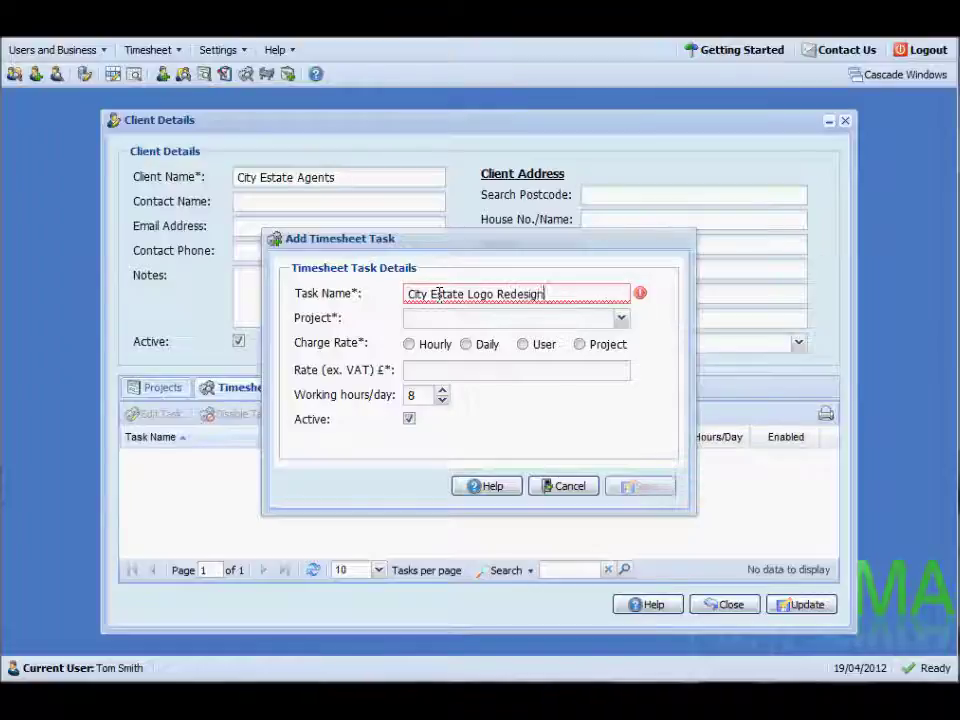
pyautogui.click(621, 319)
pyautogui.click(515, 376)
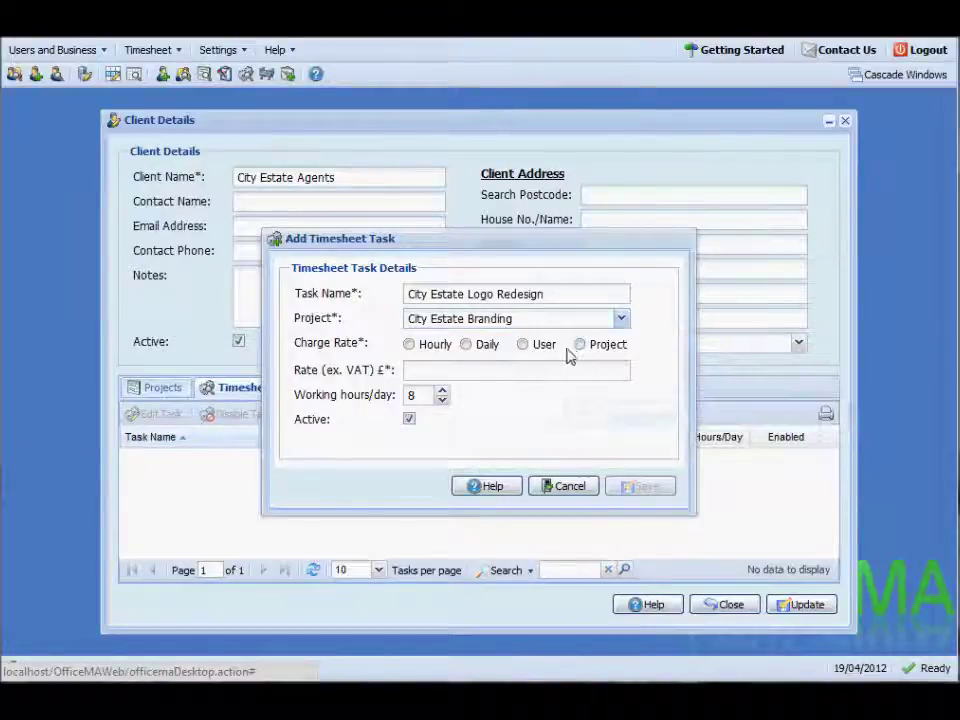
pyautogui.click(522, 345)
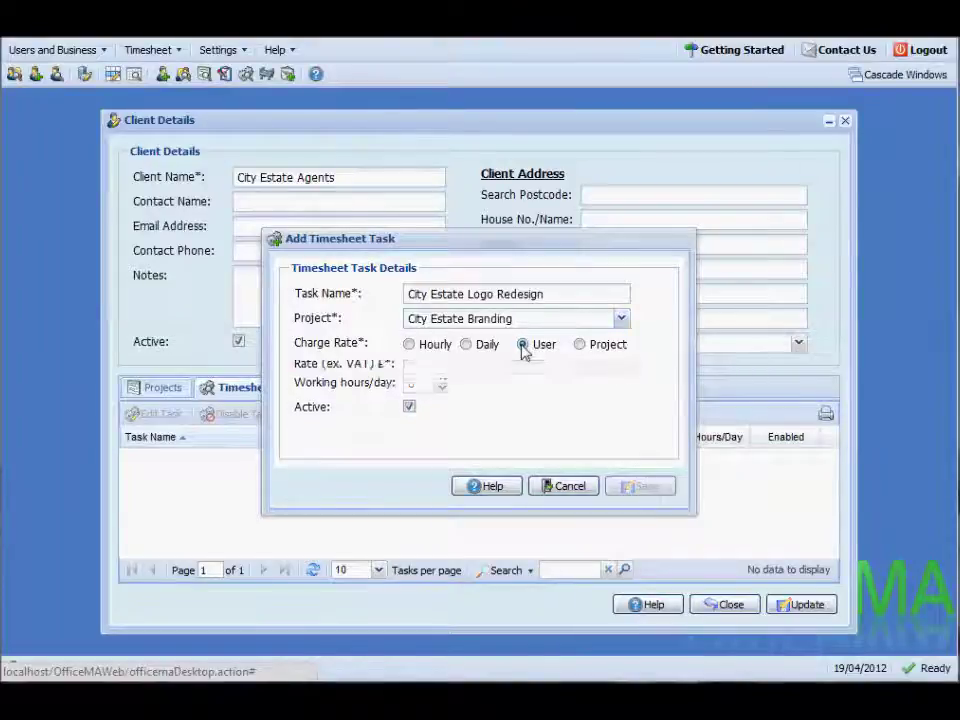
pyautogui.click(643, 487)
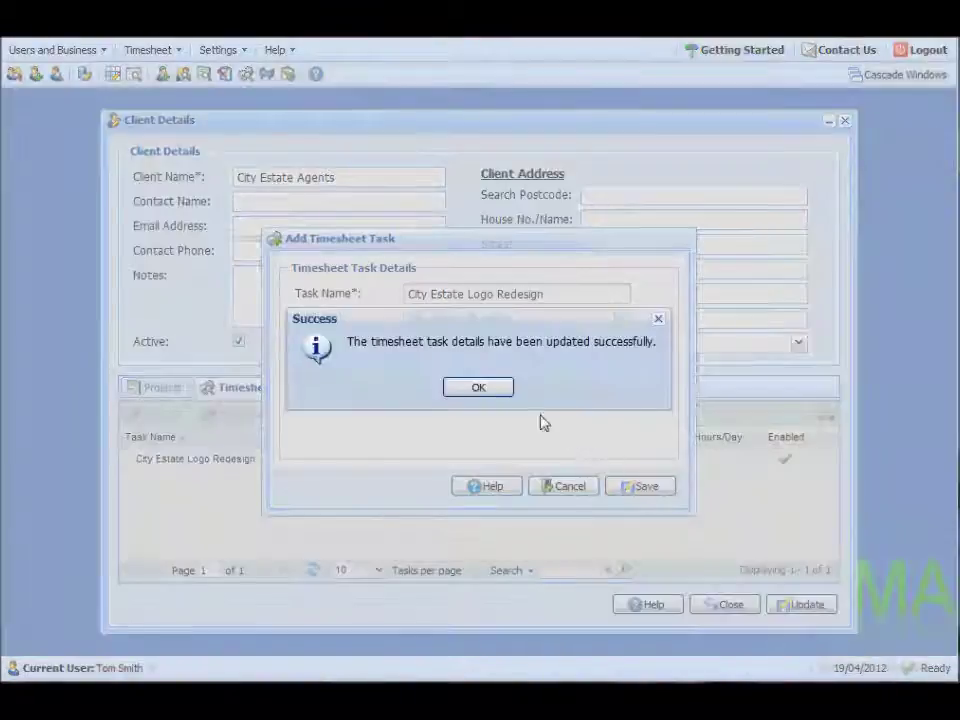
pyautogui.click(488, 393)
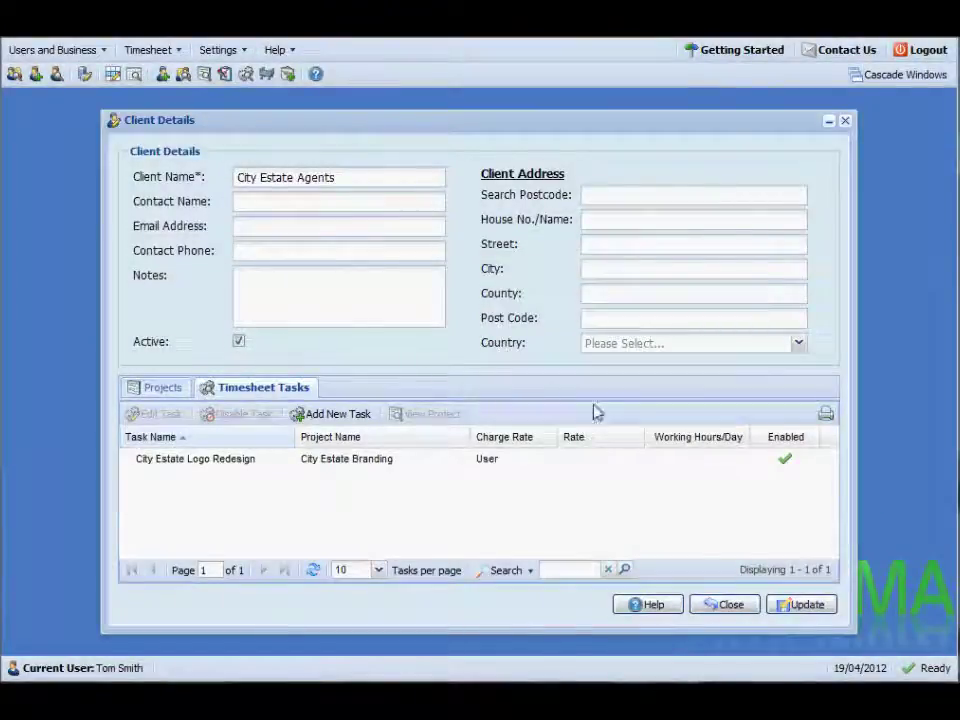
pyautogui.click(724, 605)
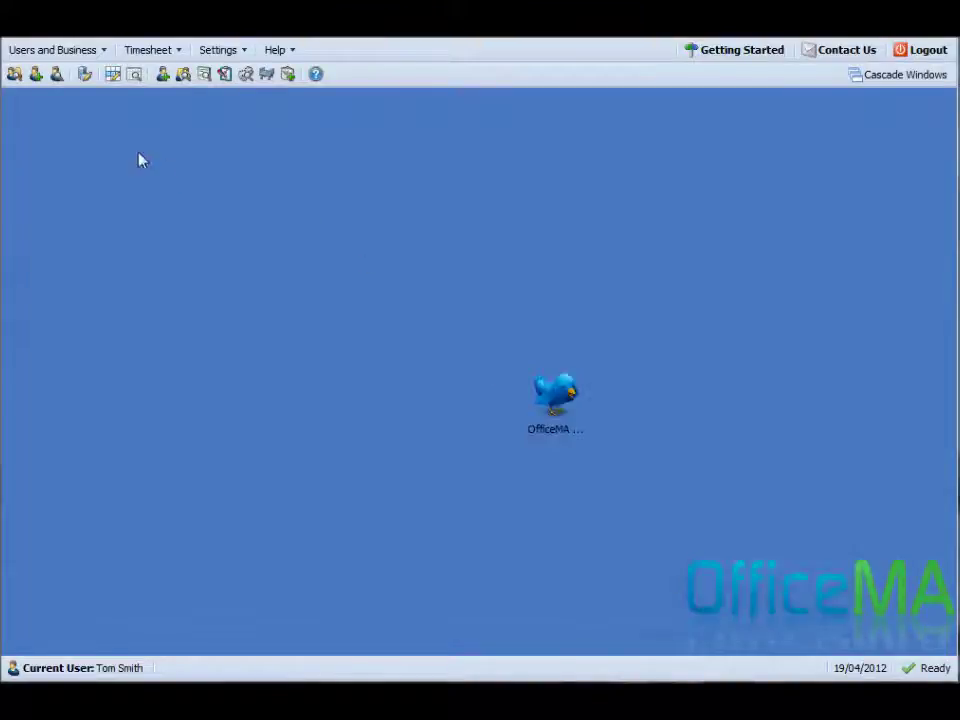
# - Move City Estate Logo Redesign into your selected timesheet tasks, save, and close details
pyautogui.click(57, 78)
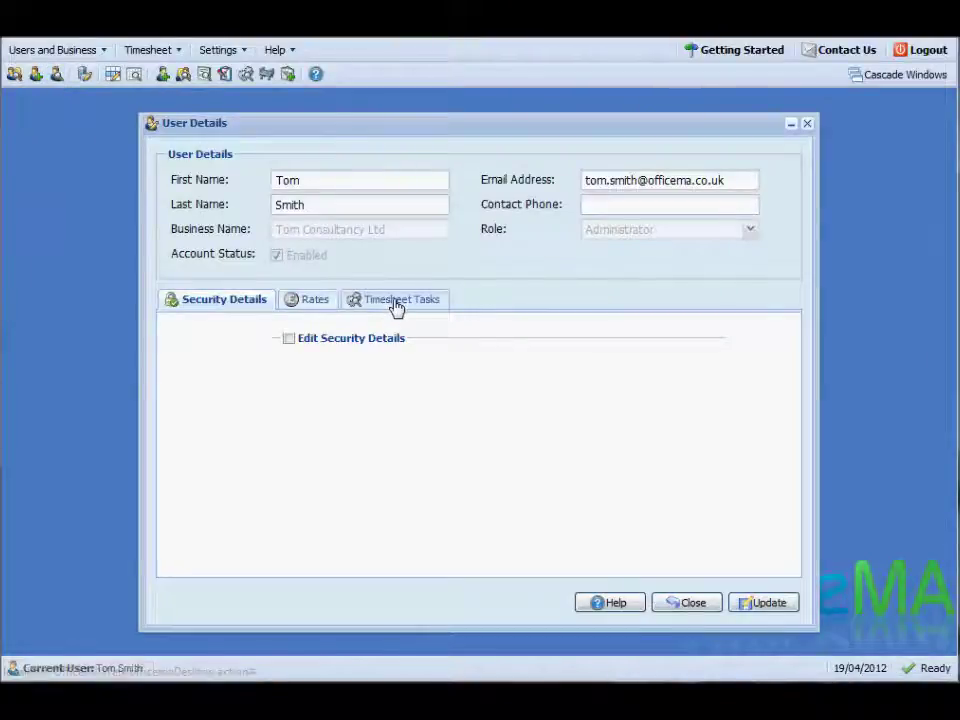
pyautogui.click(395, 304)
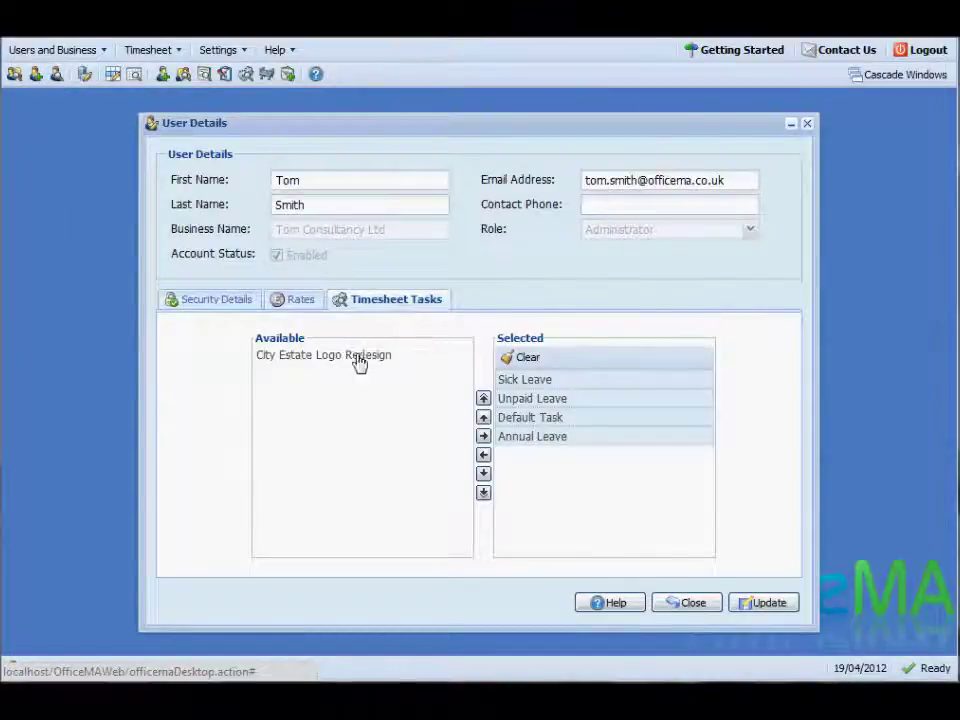
pyautogui.click(326, 360)
pyautogui.moveTo(326, 360); pyautogui.dragTo(545, 485)
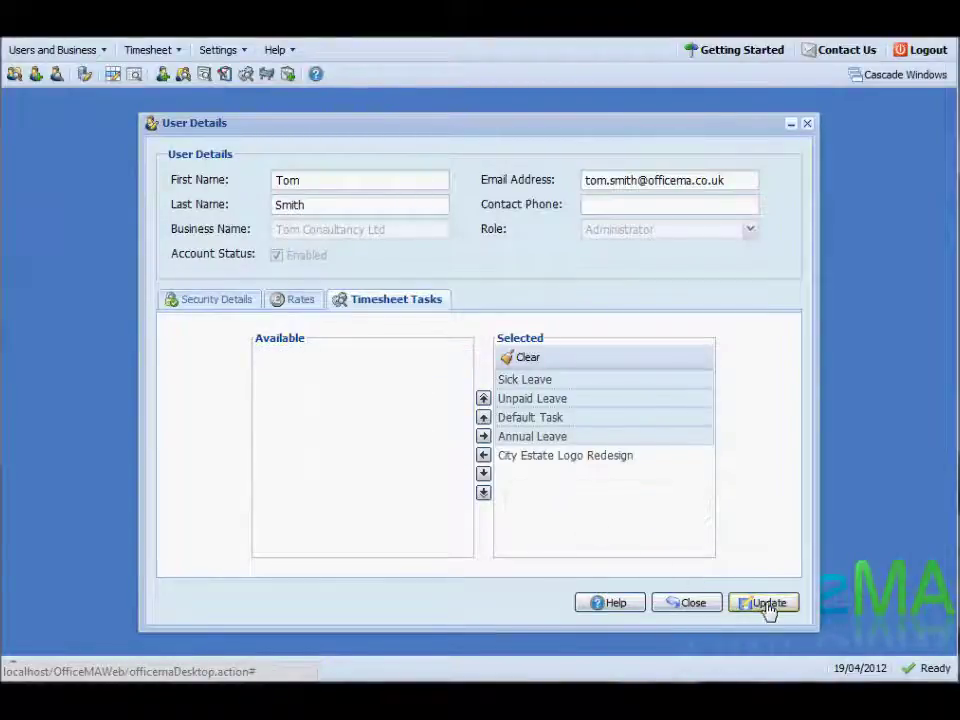
pyautogui.click(766, 605)
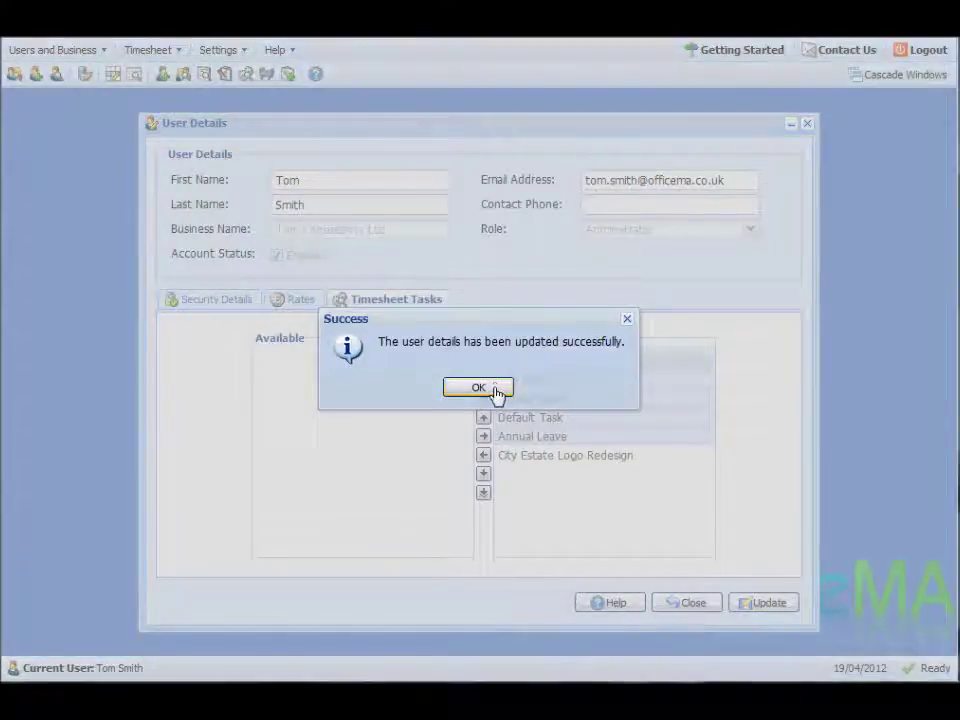
pyautogui.click(478, 388)
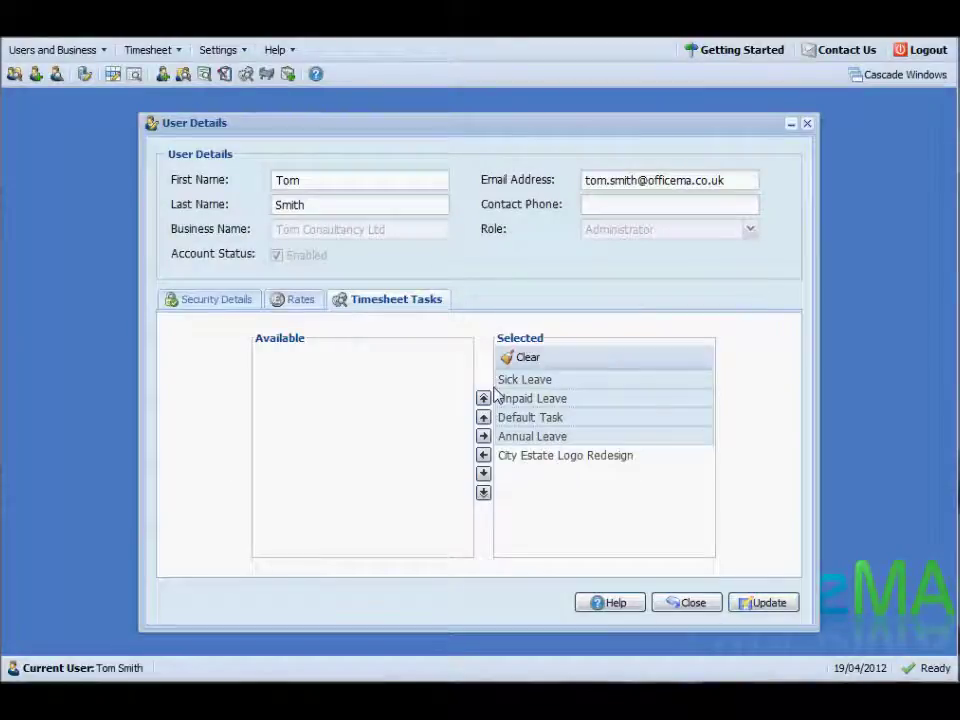
pyautogui.click(679, 604)
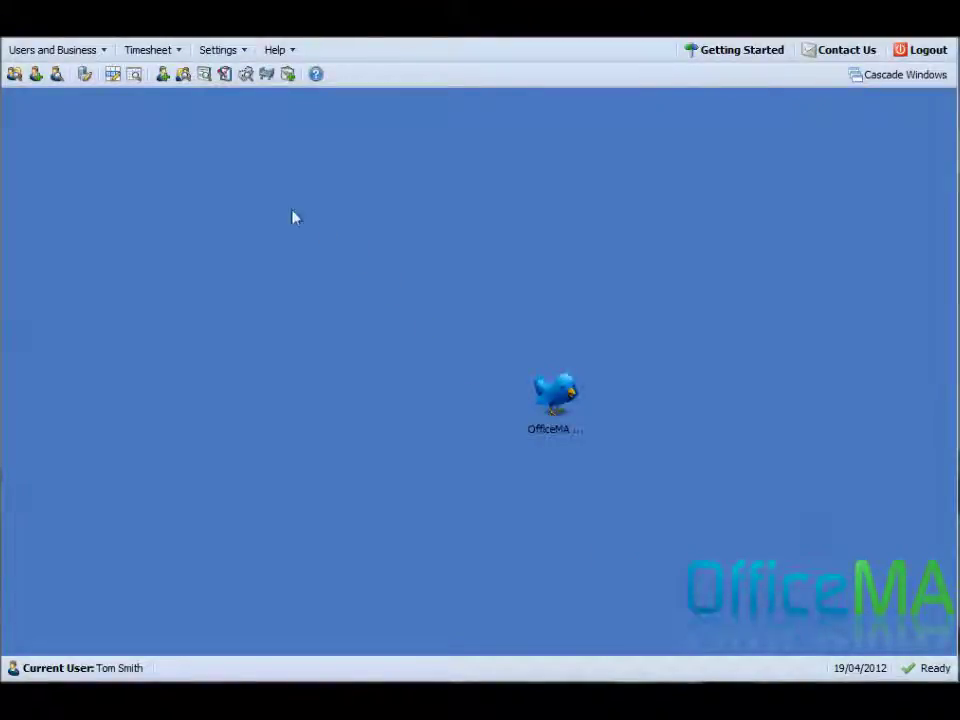
# - Add an 8-hour Monday 16/04/2012 timesheet entry for City Estate Logo Redesign
pyautogui.click(113, 74)
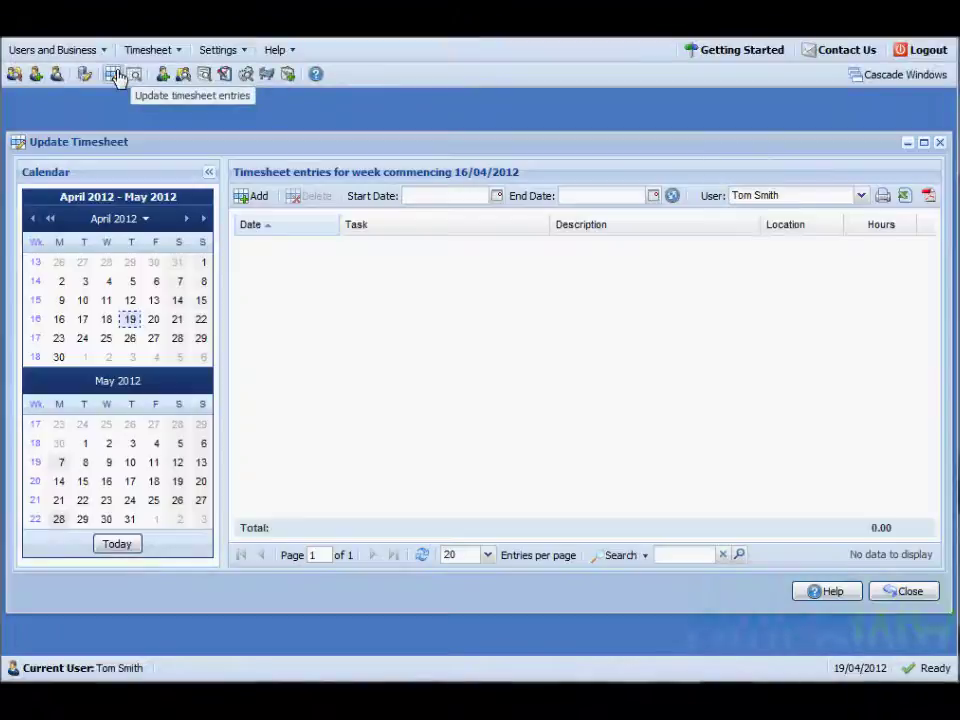
pyautogui.click(250, 201)
pyautogui.click(426, 246)
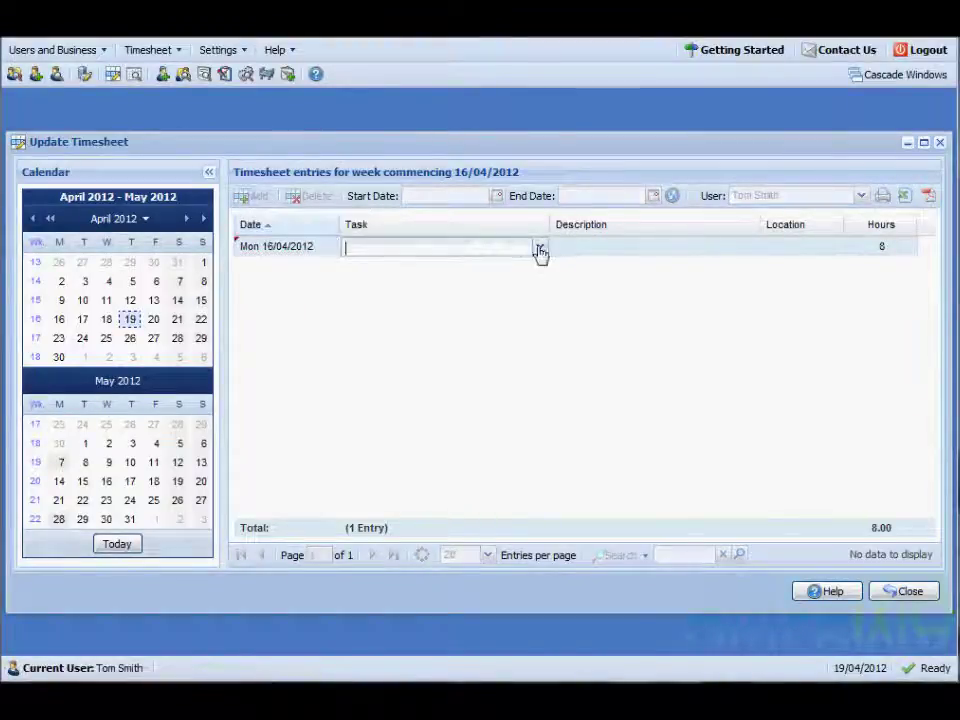
pyautogui.click(540, 248)
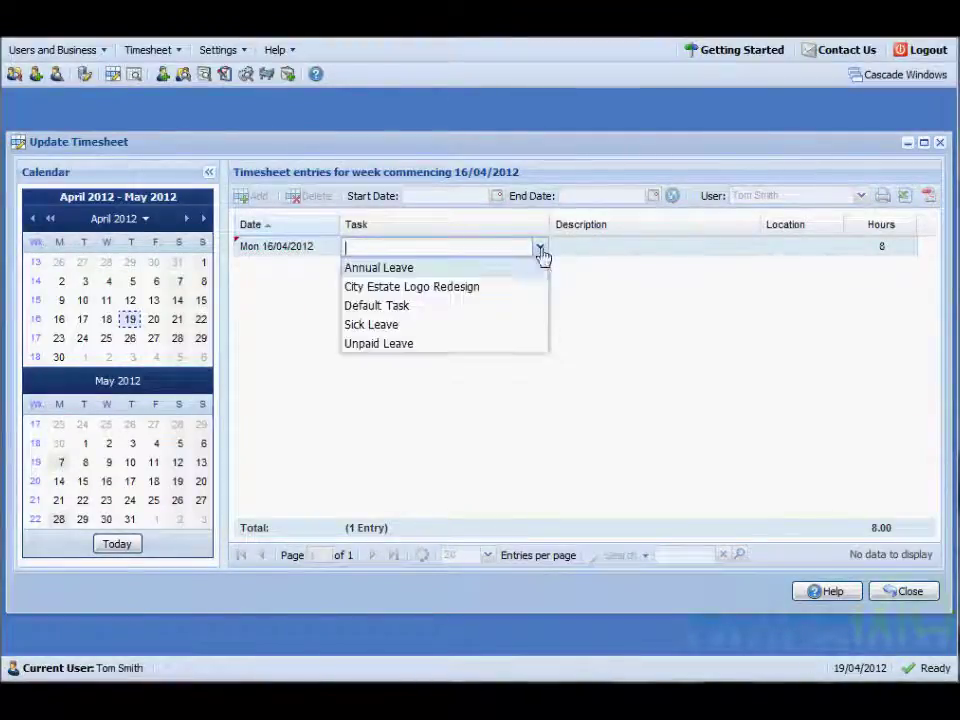
pyautogui.click(477, 290)
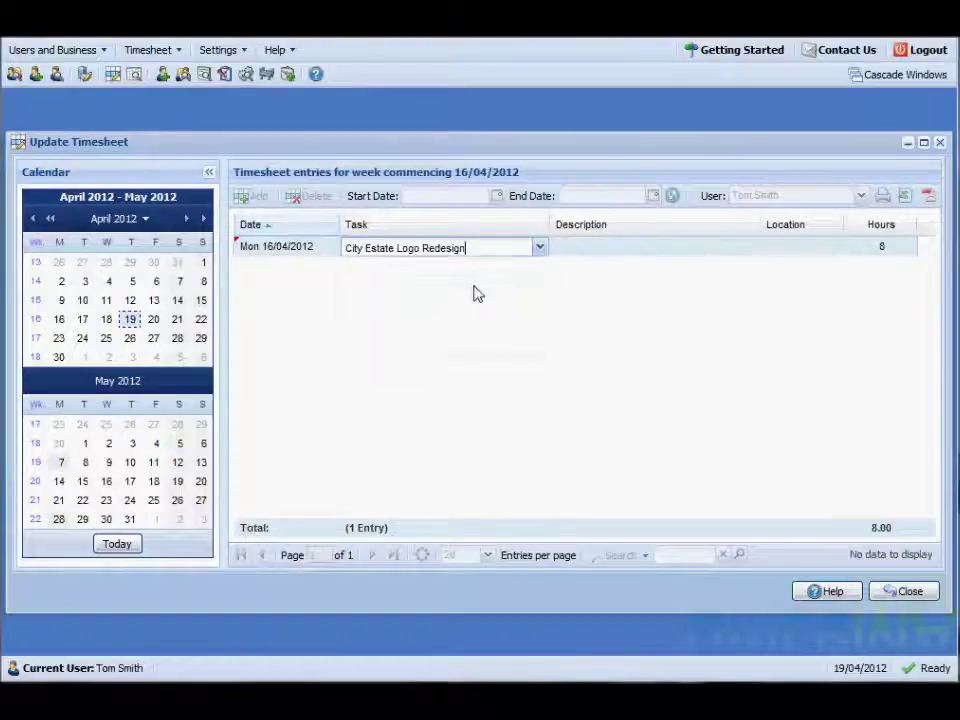
pyautogui.click(671, 281)
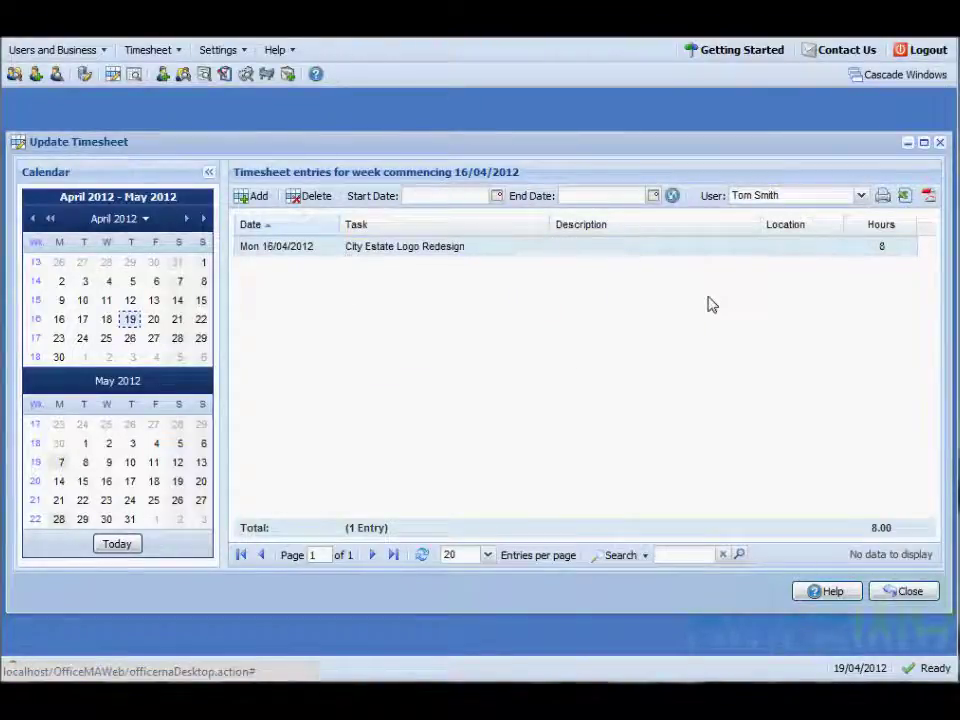
# - Close the timesheet and save your charge rate as Daily £100 at 8 hours/day
pyautogui.click(886, 594)
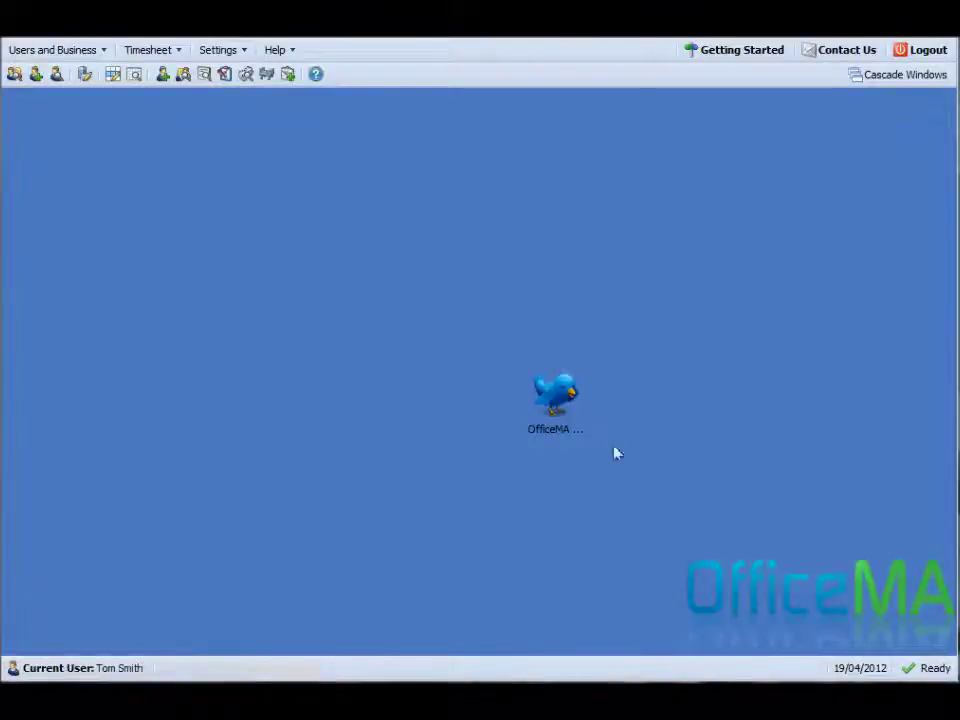
pyautogui.click(57, 80)
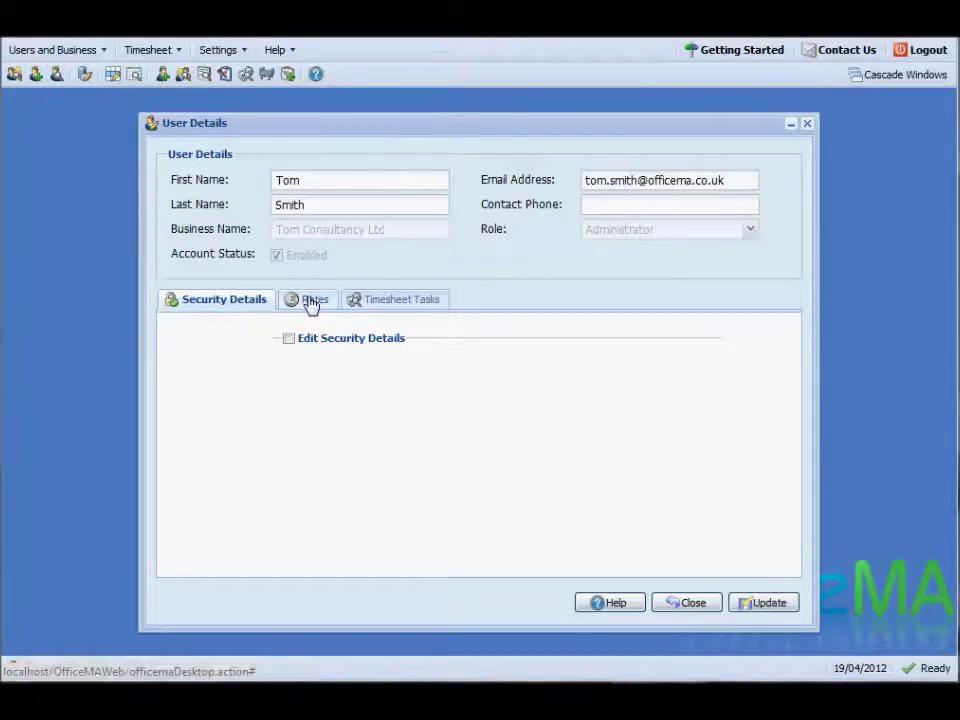
pyautogui.click(307, 302)
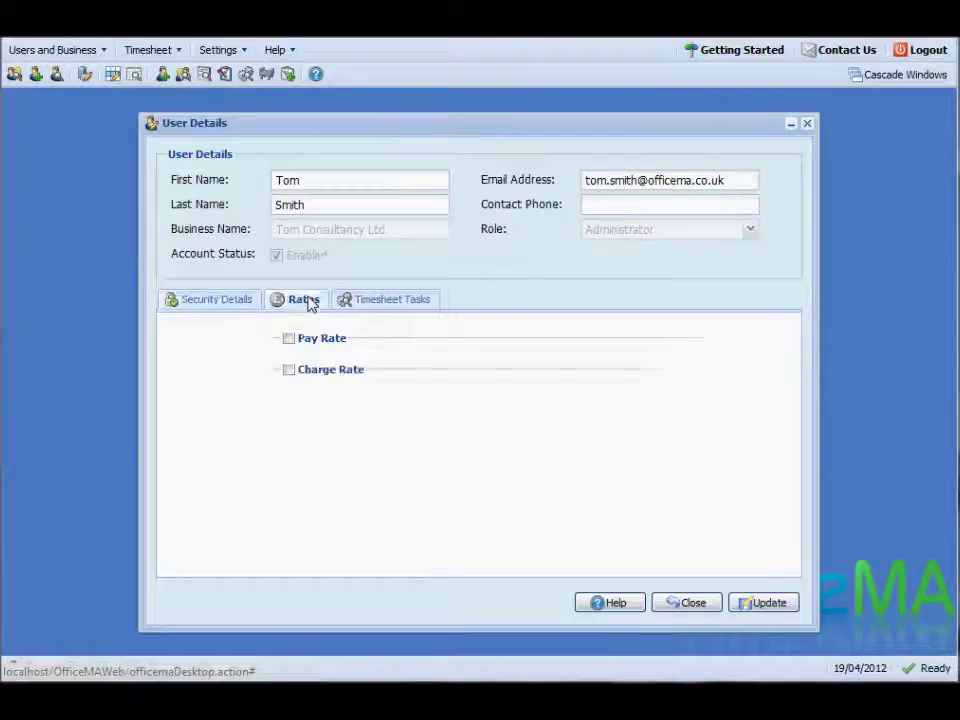
pyautogui.click(288, 370)
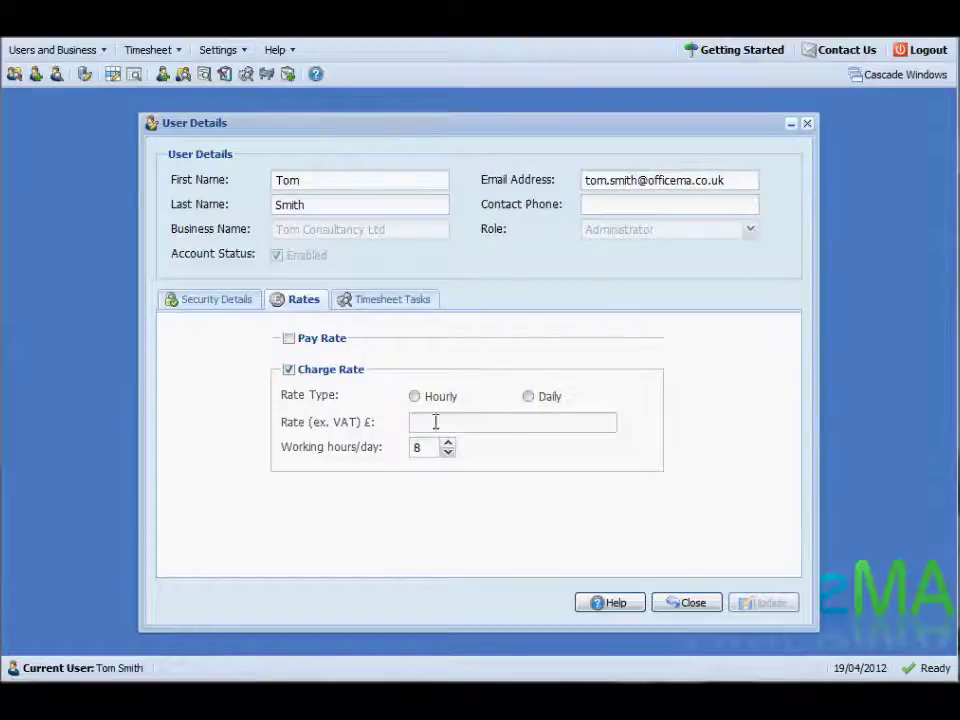
pyautogui.click(529, 397)
pyautogui.click(459, 424)
pyautogui.write('100')
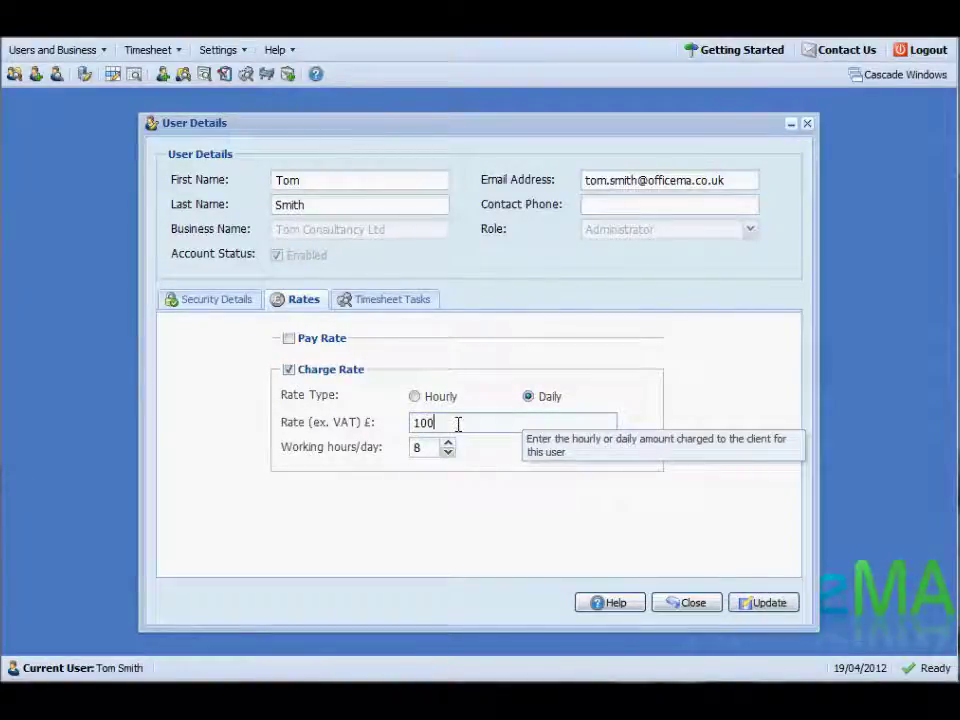
pyautogui.click(767, 606)
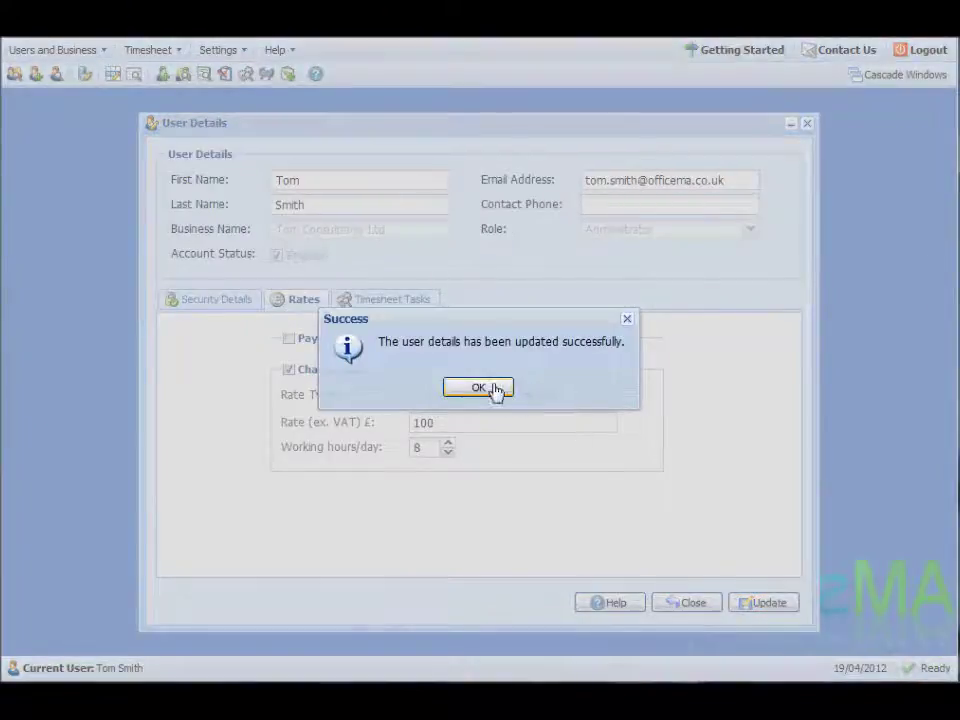
pyautogui.click(490, 389)
pyautogui.click(692, 605)
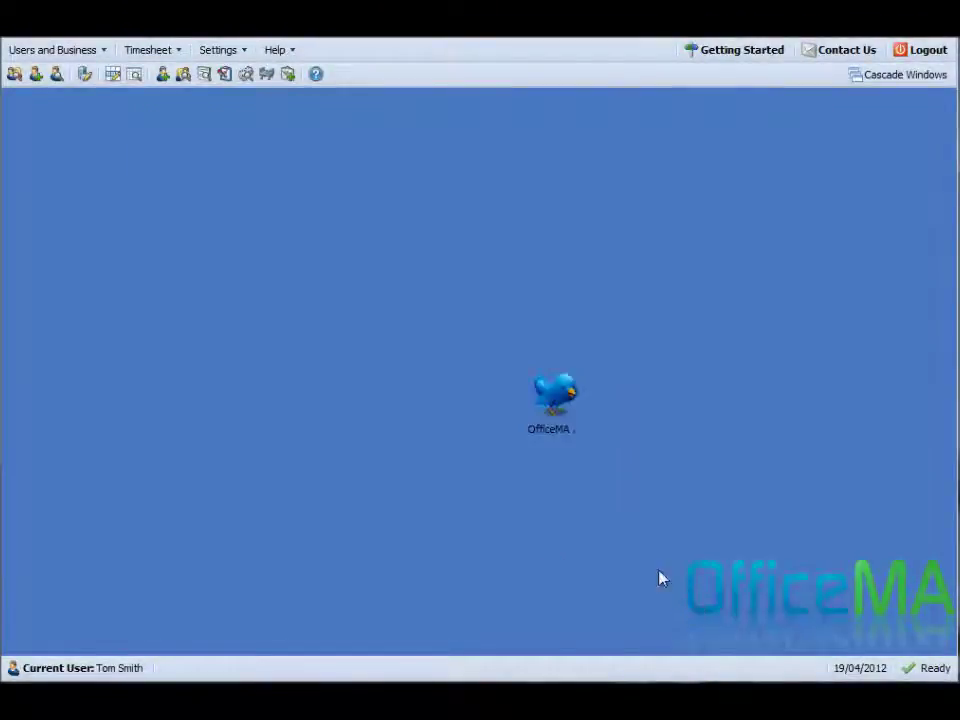
pyautogui.click(246, 80)
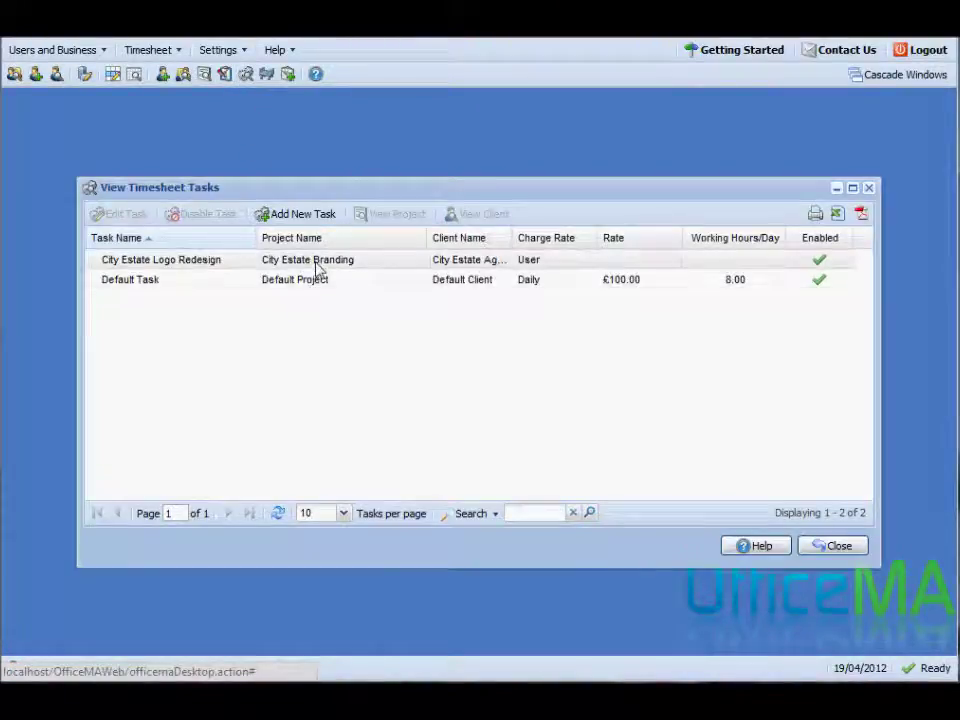
pyautogui.doubleClick(316, 261)
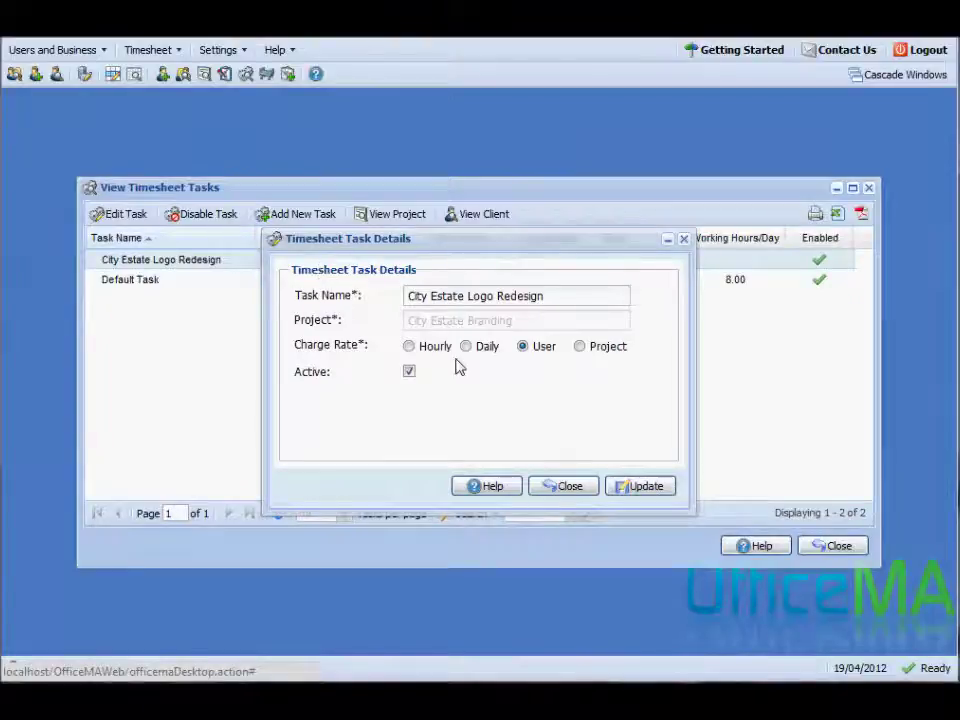
pyautogui.click(570, 488)
pyautogui.click(828, 549)
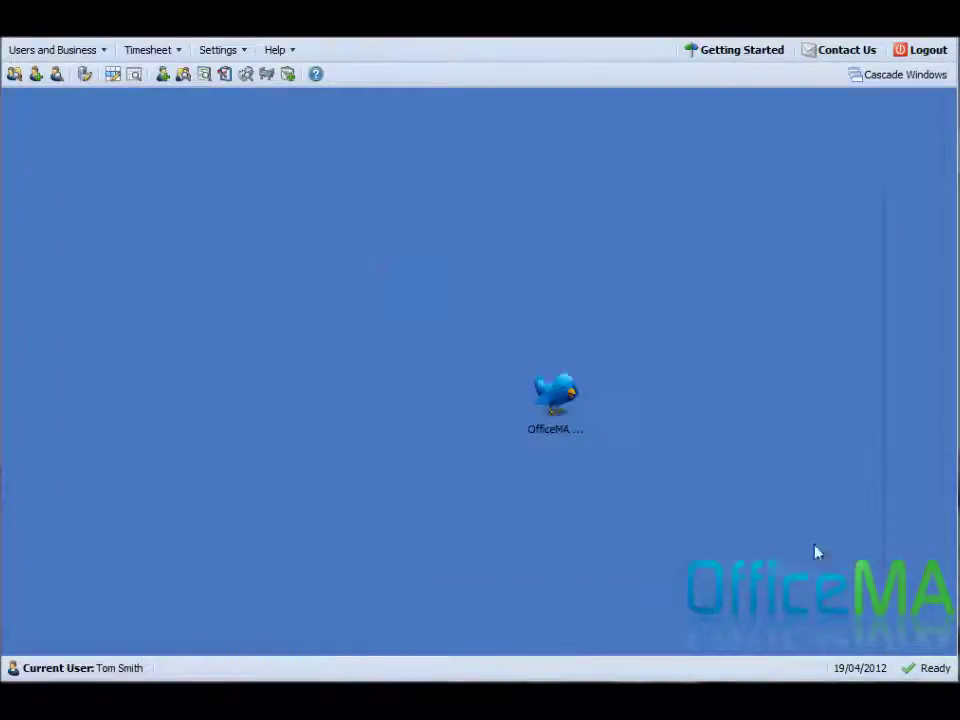
pyautogui.click(133, 76)
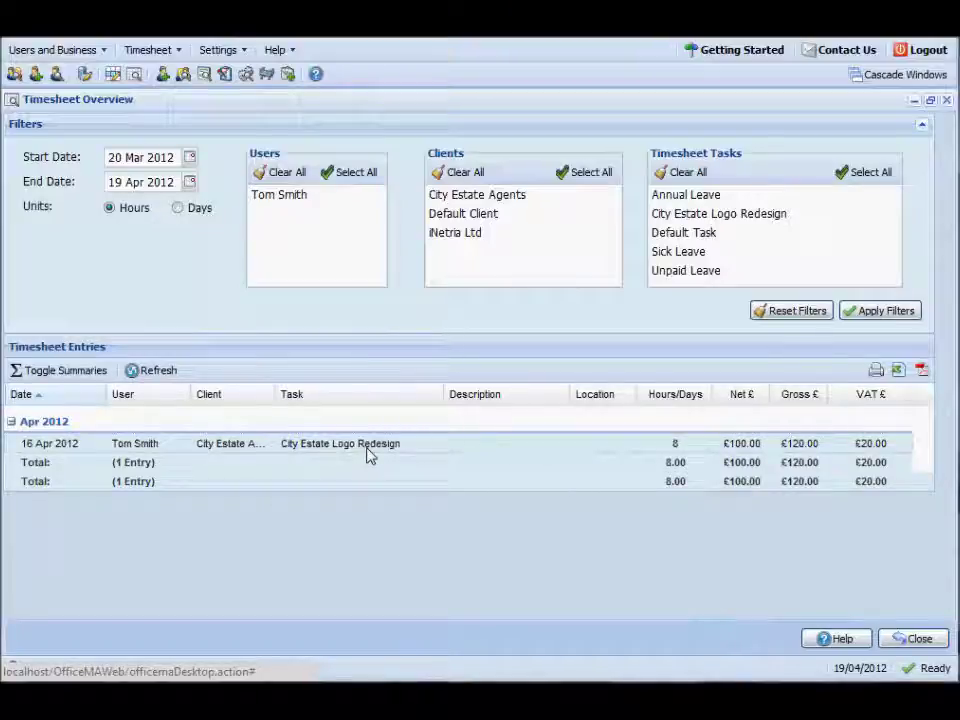
pyautogui.click(912, 640)
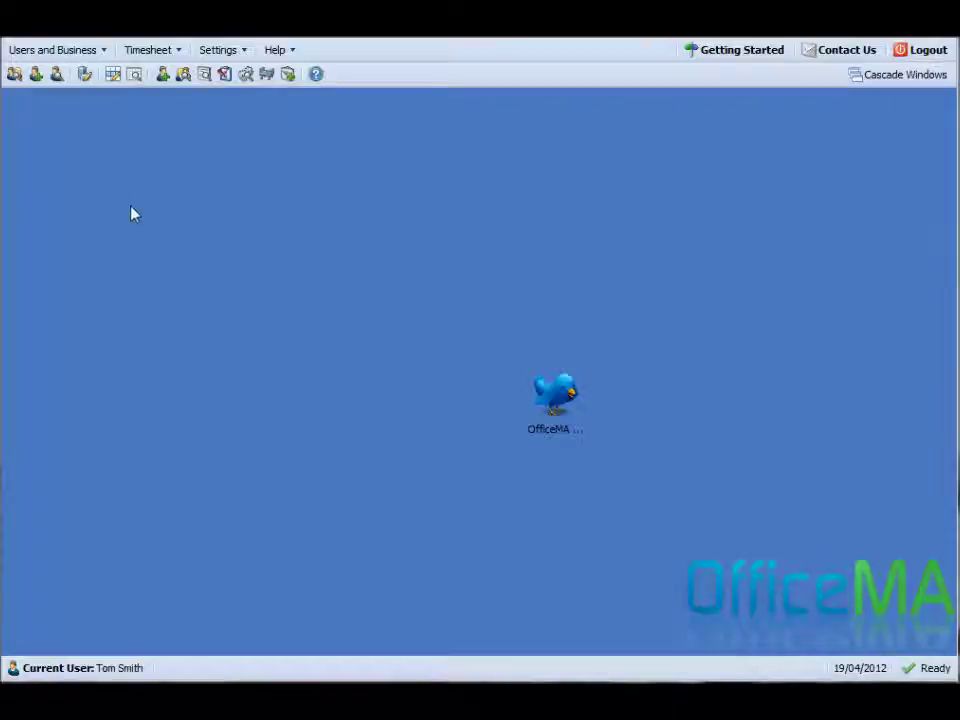
# - Enter the new user's first name and e-mail (confirmed), and choose the Limited User role
pyautogui.click(37, 78)
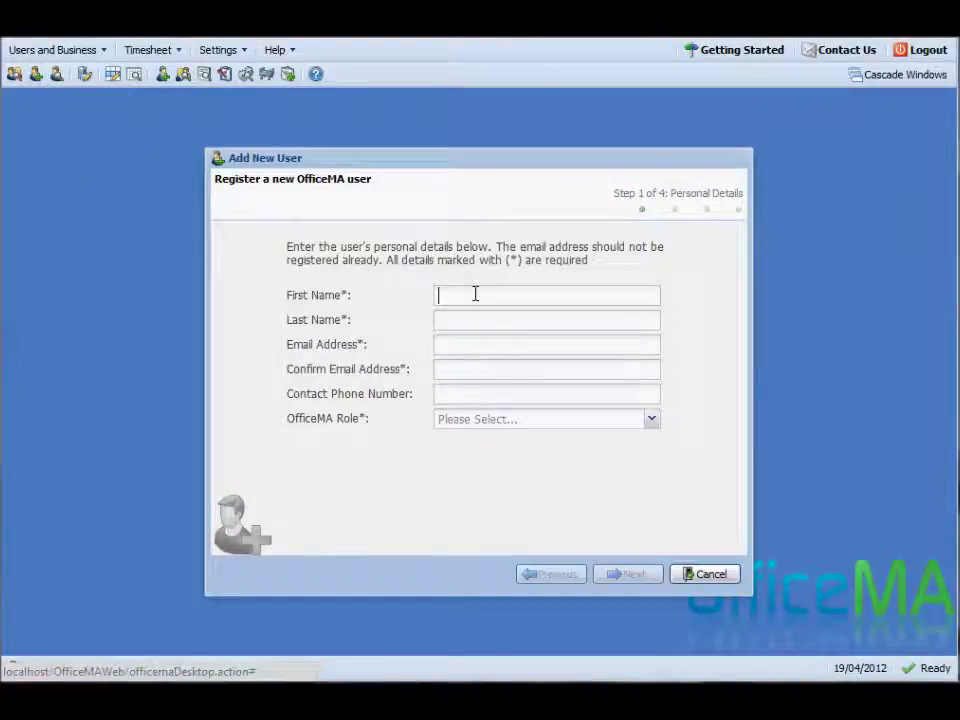
pyautogui.write('Joe')
pyautogui.press('Tab')
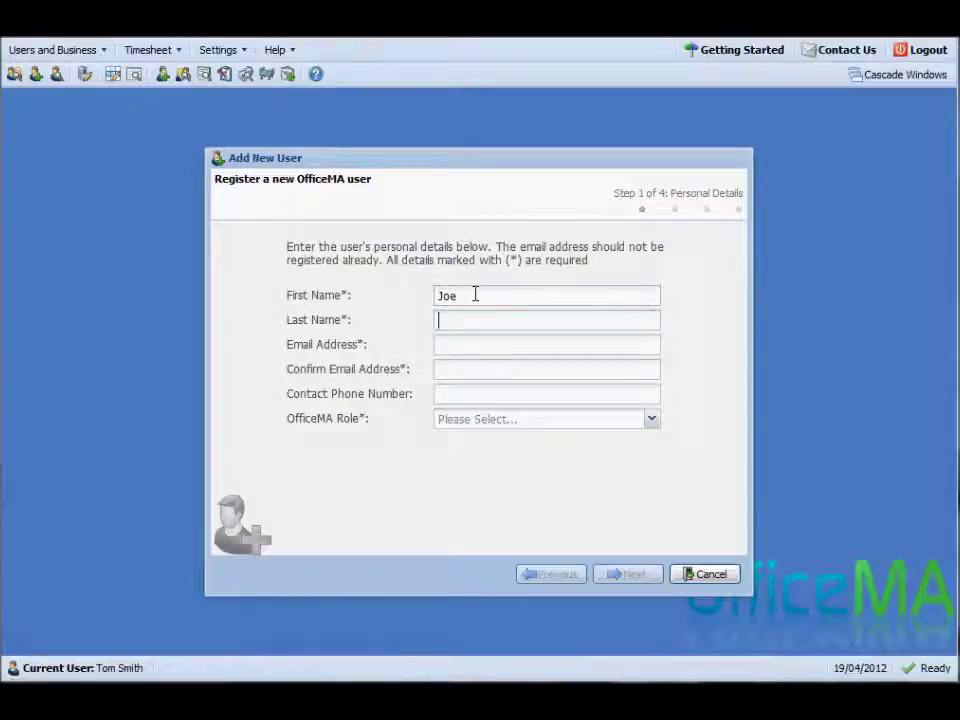
pyautogui.write('Bloggs')
pyautogui.press('Tab')
pyautogui.press('Tab')
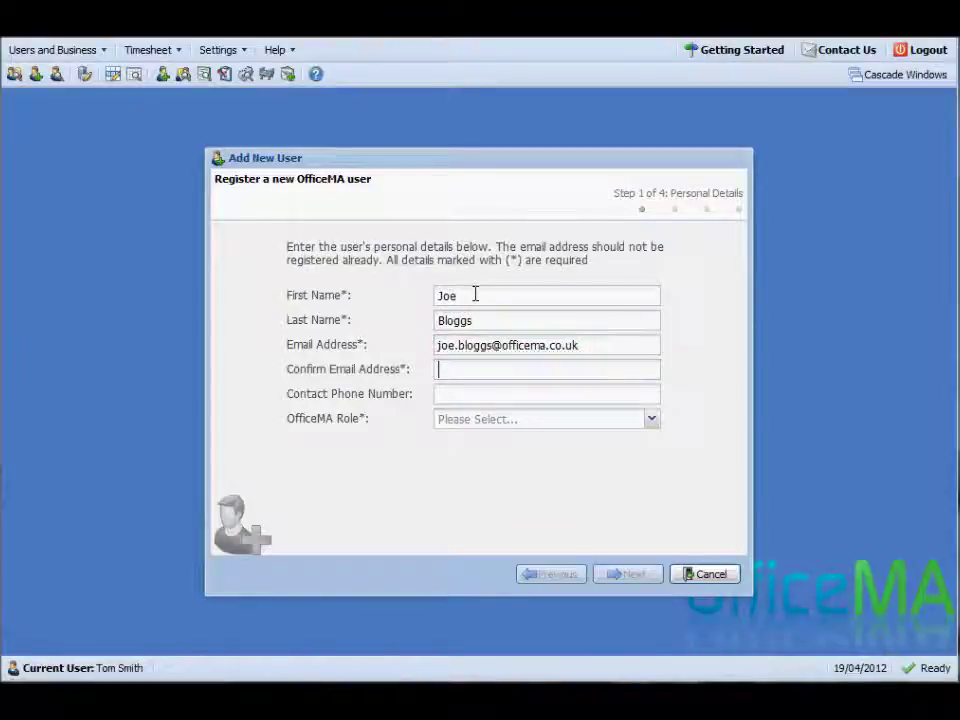
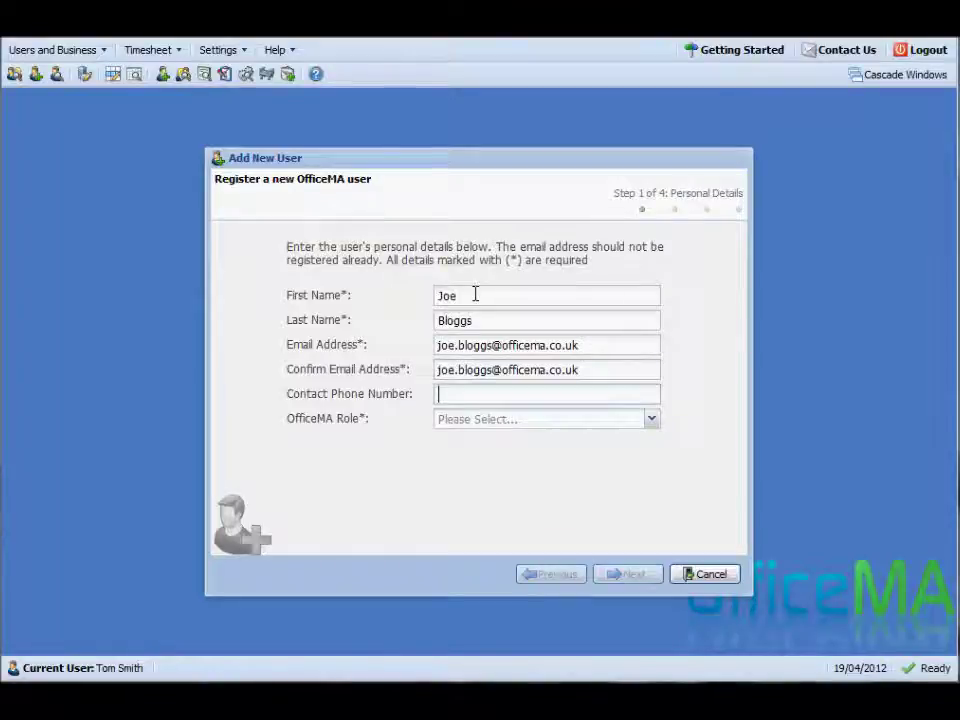
pyautogui.press('Tab')
pyautogui.click(648, 422)
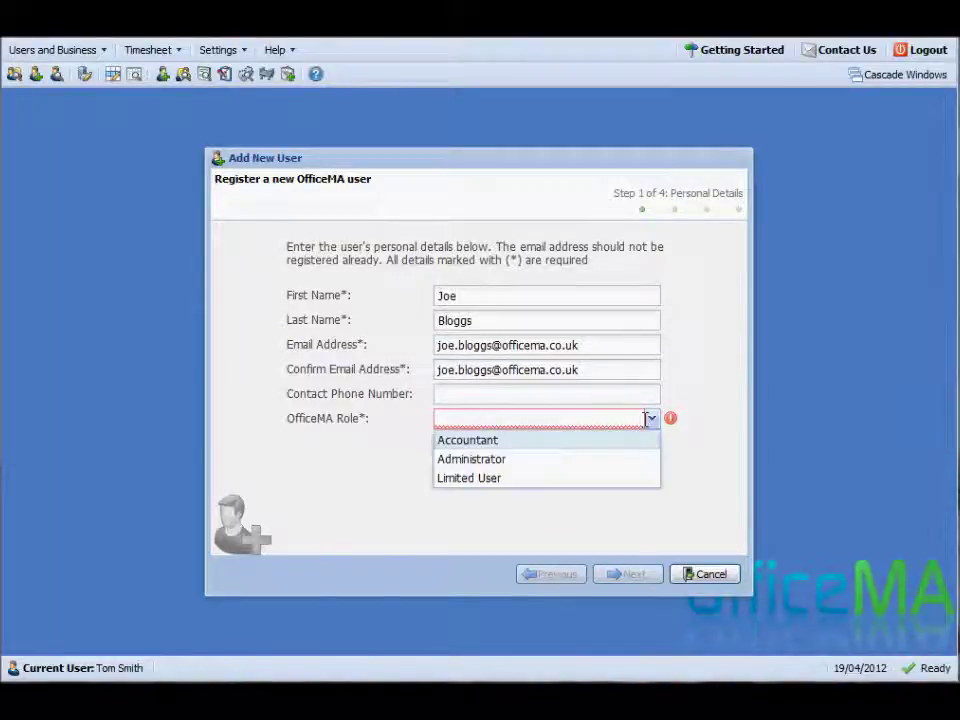
pyautogui.click(497, 479)
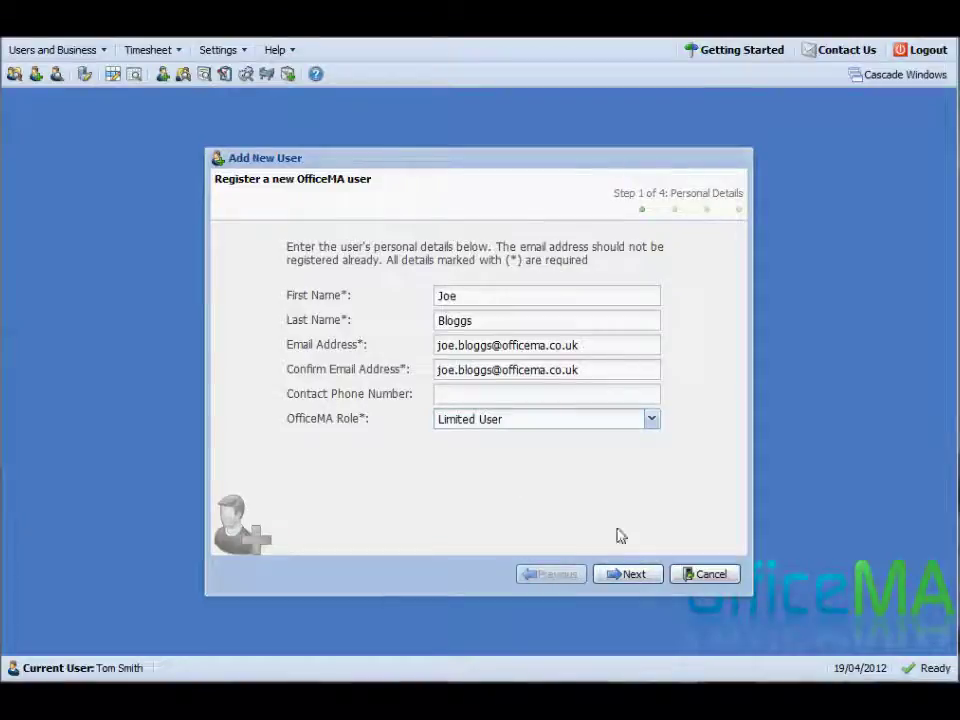
# - Give the new user a generated password and the high-school secret question with its answer
pyautogui.click(626, 574)
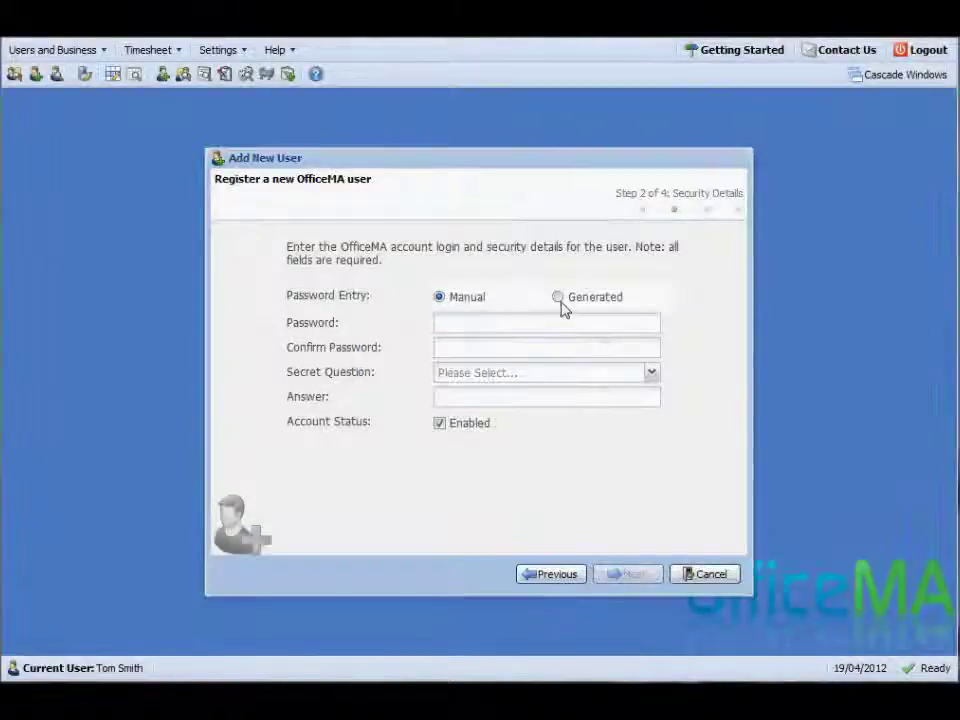
pyautogui.click(557, 298)
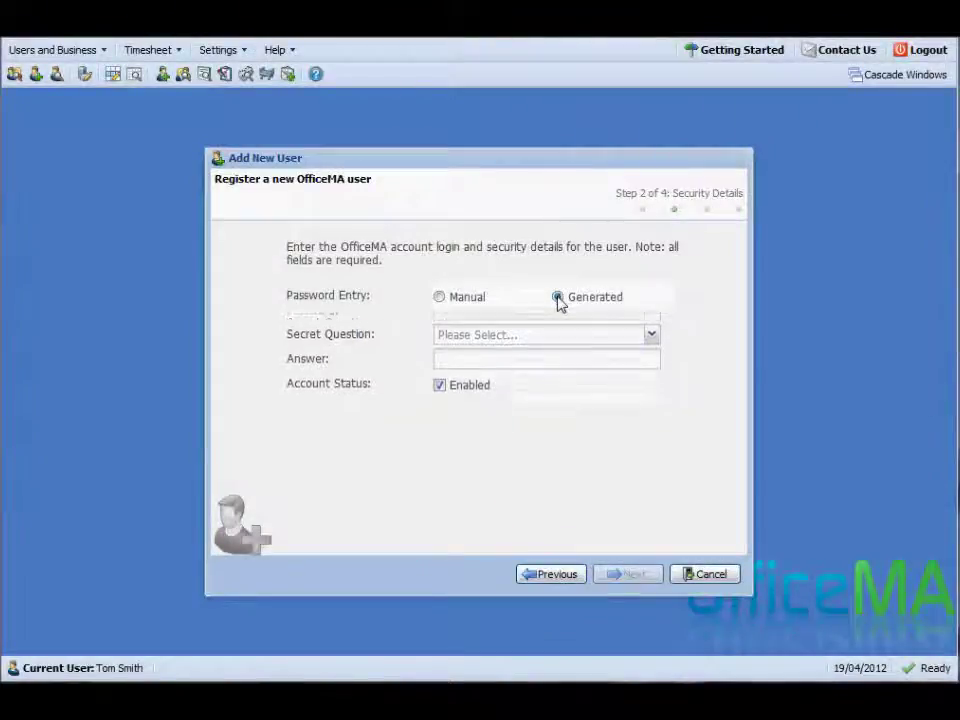
pyautogui.click(652, 324)
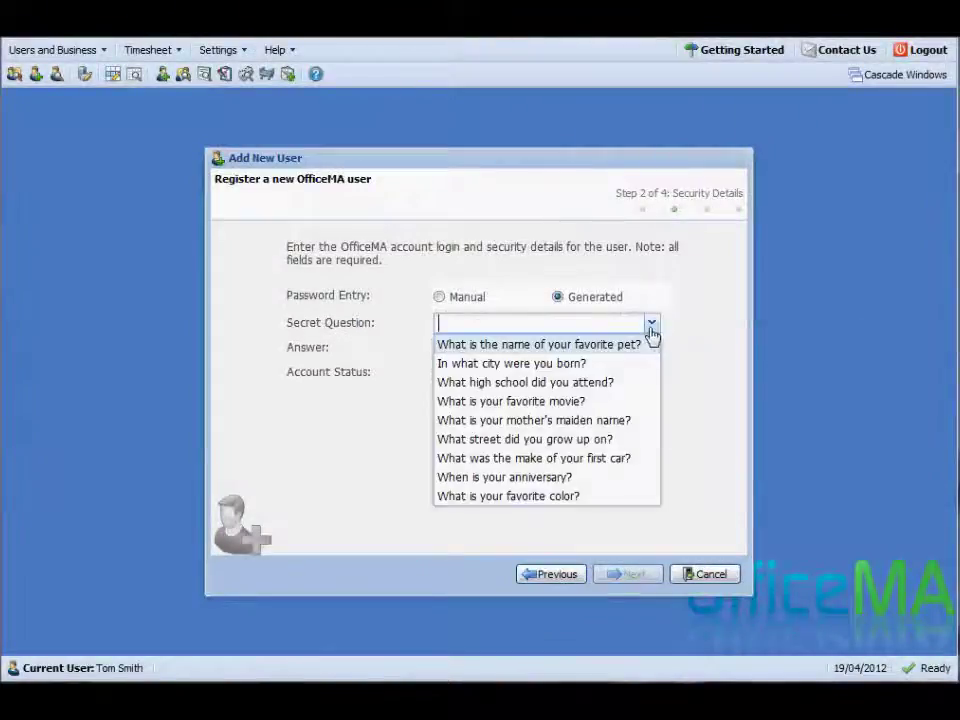
pyautogui.click(568, 380)
pyautogui.click(493, 345)
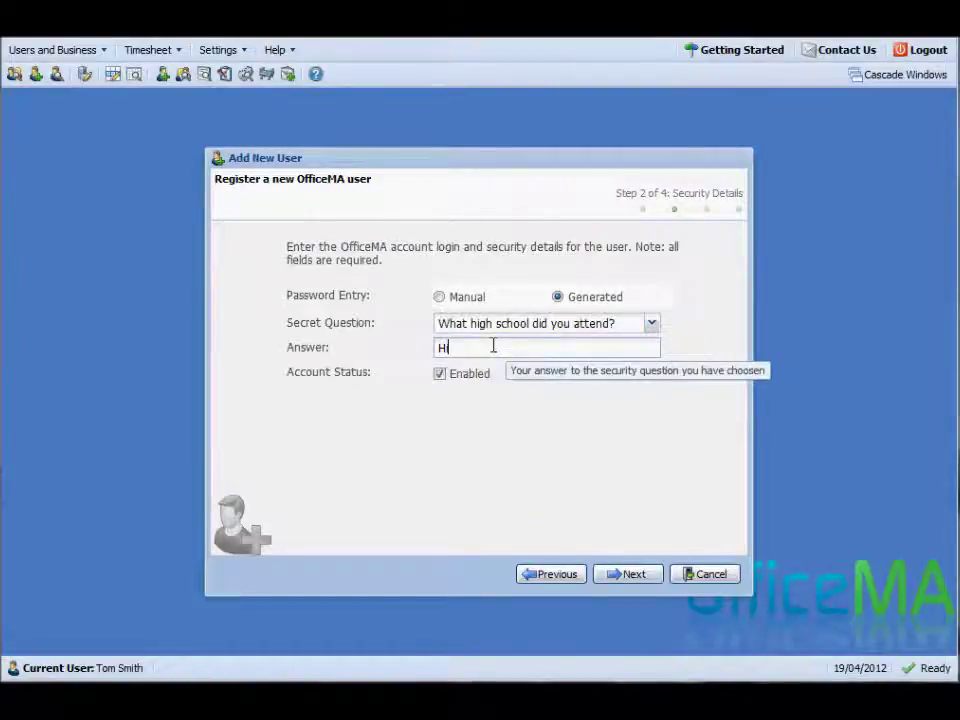
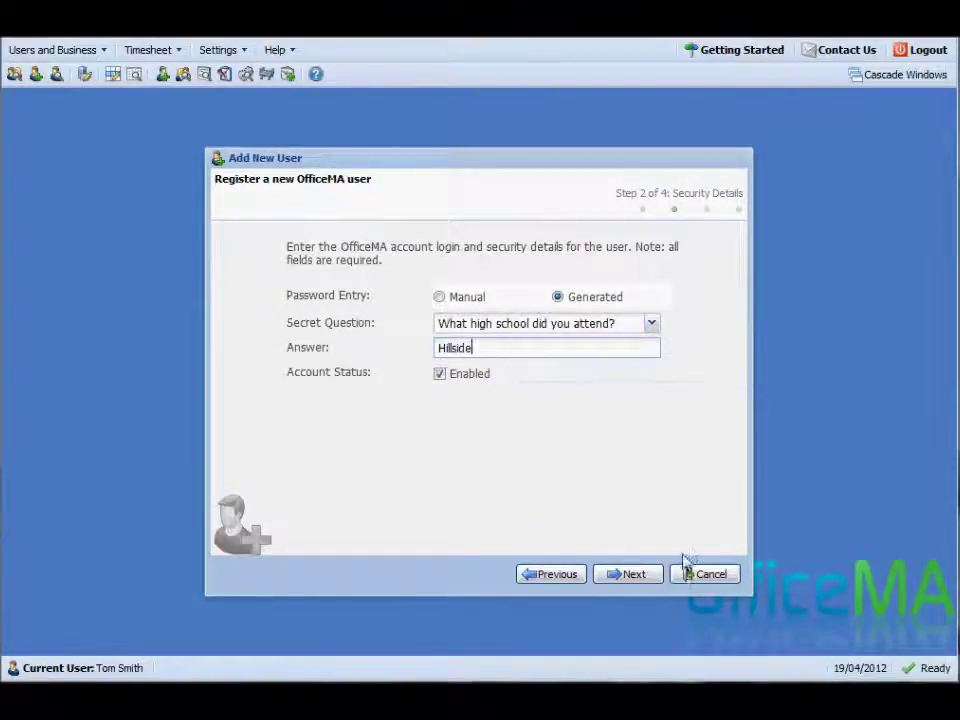
# - Turn off both Pay Rate and Charge Rate for the new user
pyautogui.click(640, 575)
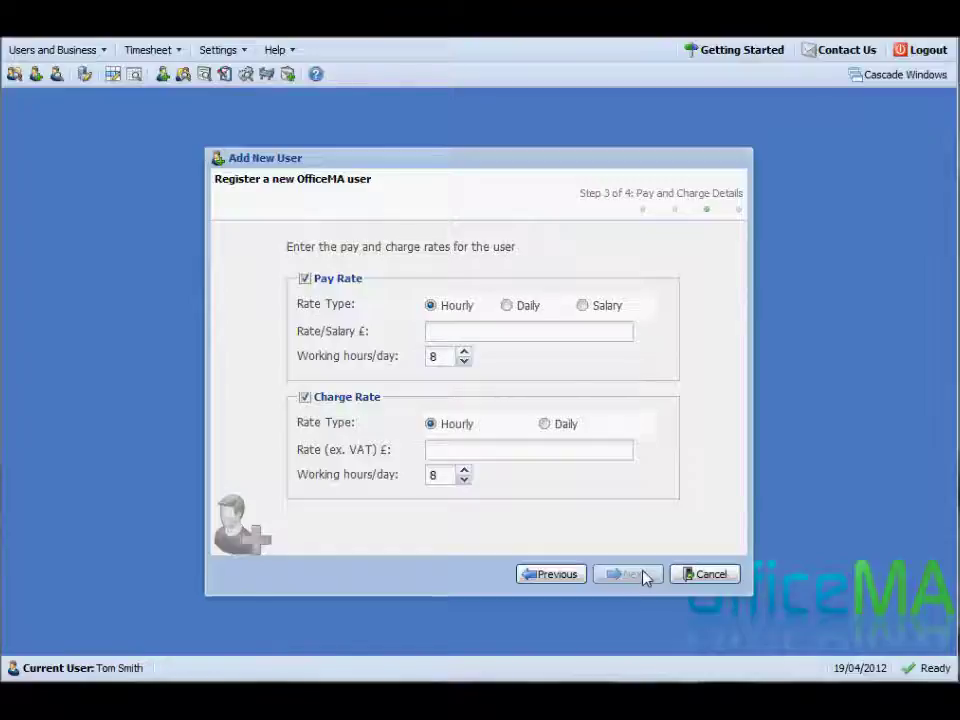
pyautogui.click(305, 280)
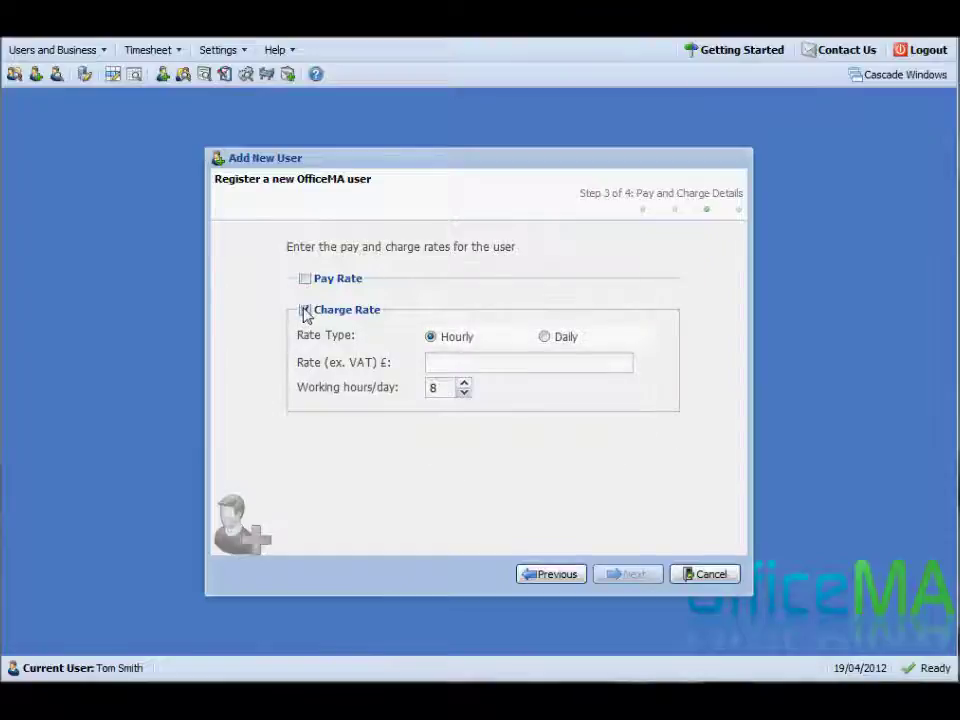
pyautogui.click(305, 311)
pyautogui.click(632, 574)
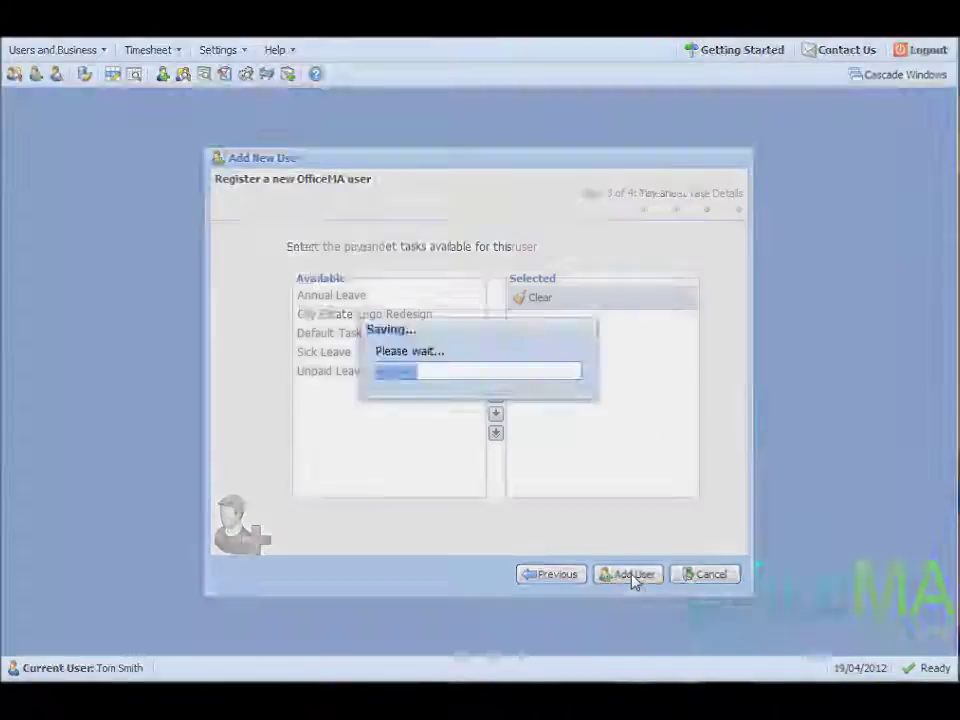
# - Assign City Estate Logo Redesign, Sick Leave, Annual Leave and Unpaid Leave tasks, then add the user
pyautogui.moveTo(360, 322); pyautogui.dragTo(565, 350)
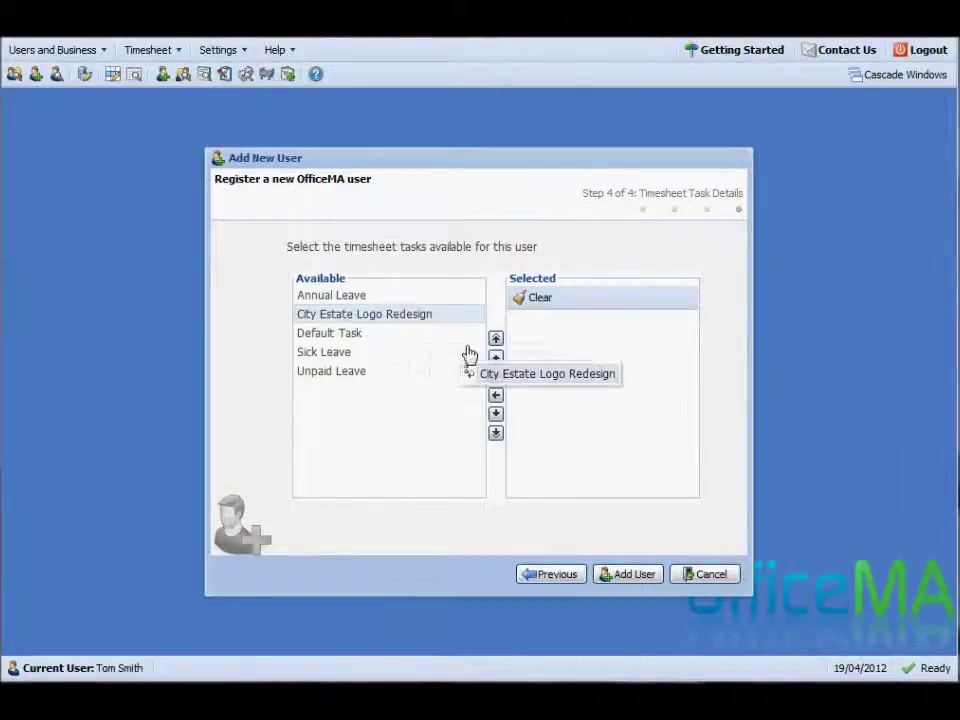
pyautogui.moveTo(320, 333); pyautogui.dragTo(448, 345)
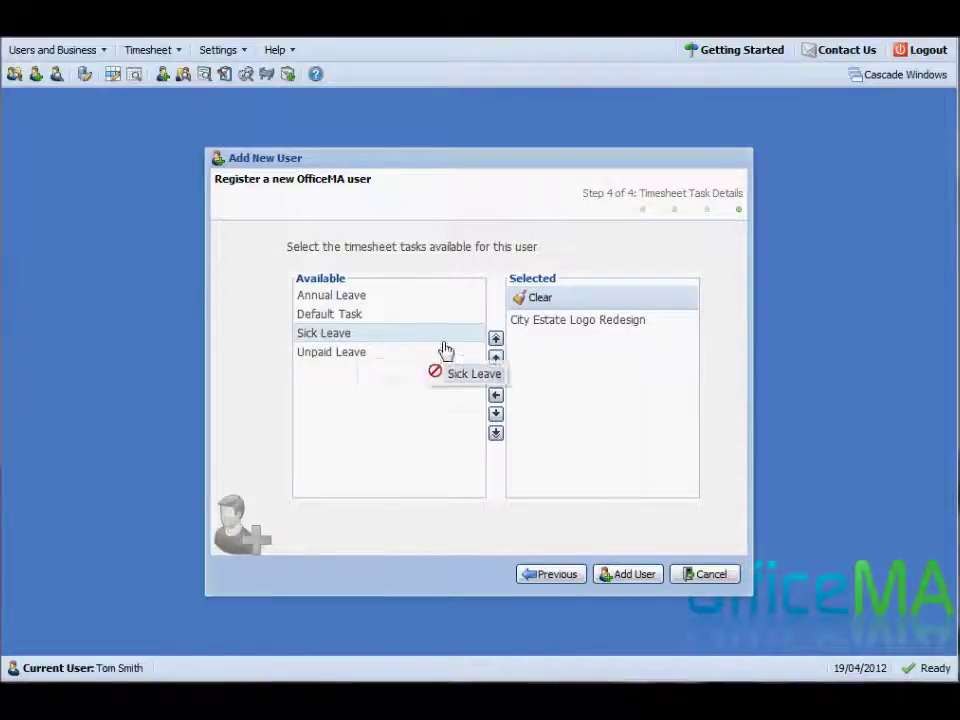
pyautogui.moveTo(348, 303); pyautogui.dragTo(565, 373)
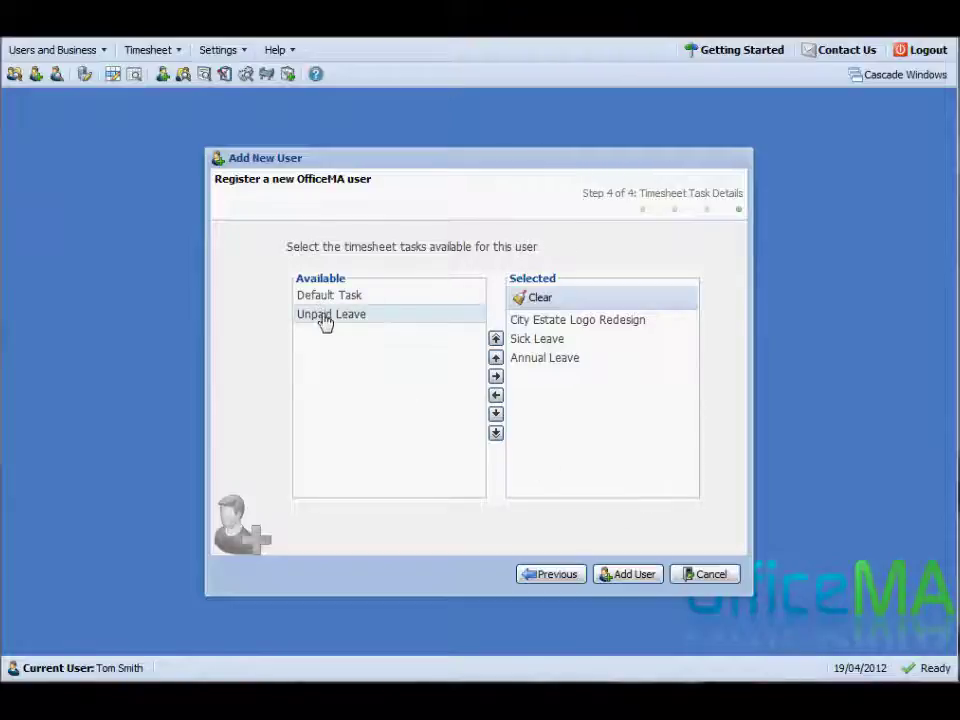
pyautogui.moveTo(326, 318); pyautogui.dragTo(536, 382)
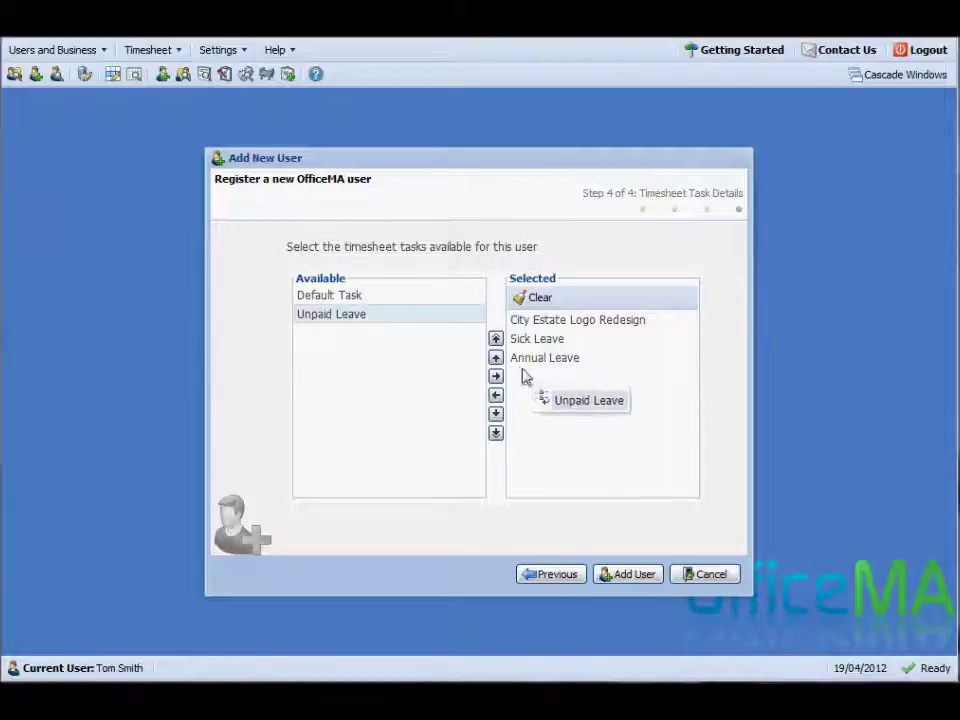
pyautogui.click(632, 577)
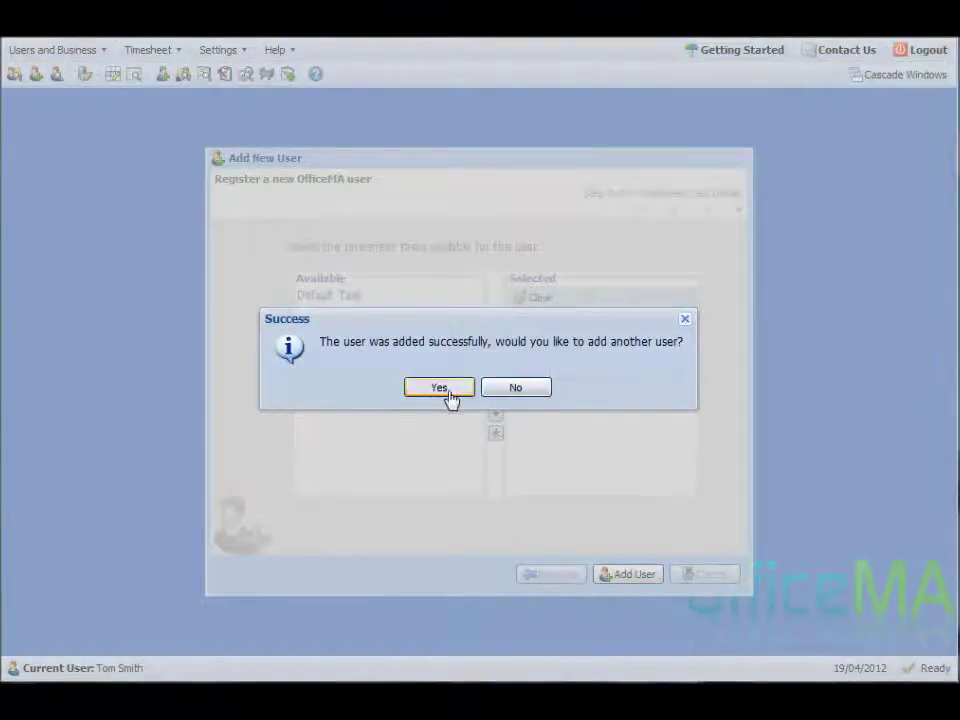
pyautogui.click(512, 387)
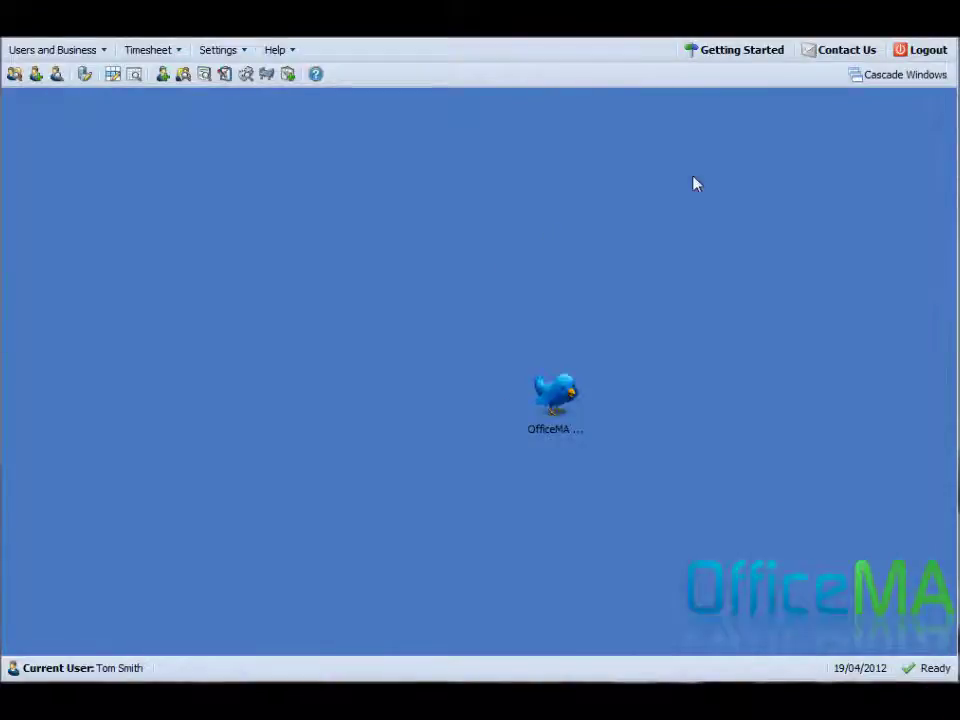
# - Log out and log back in with the new user's e-mail address and password
pyautogui.click(924, 52)
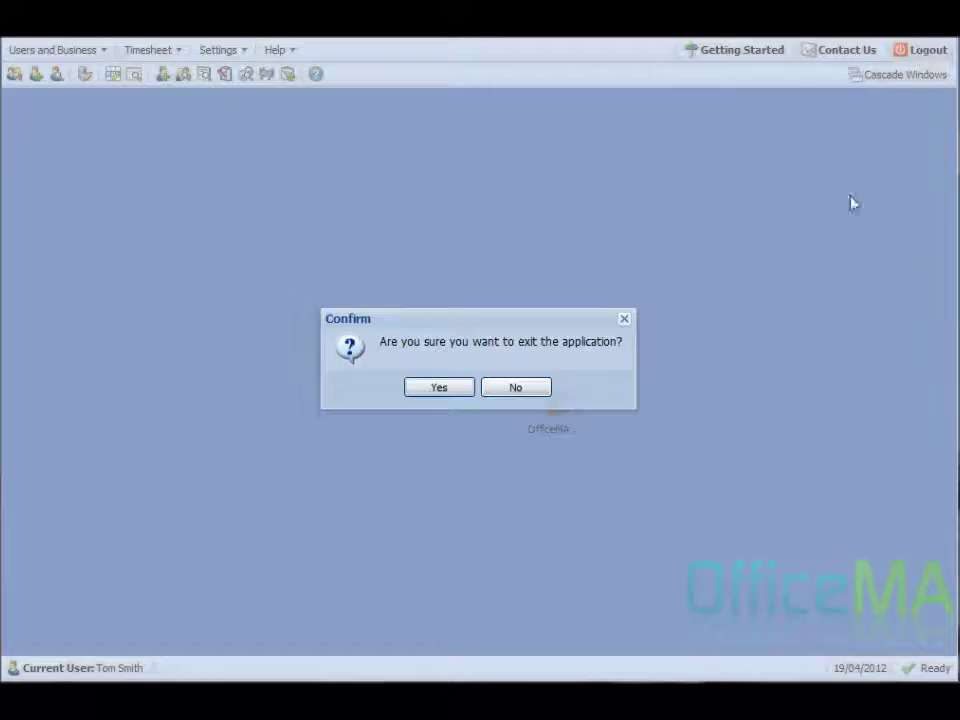
pyautogui.click(441, 388)
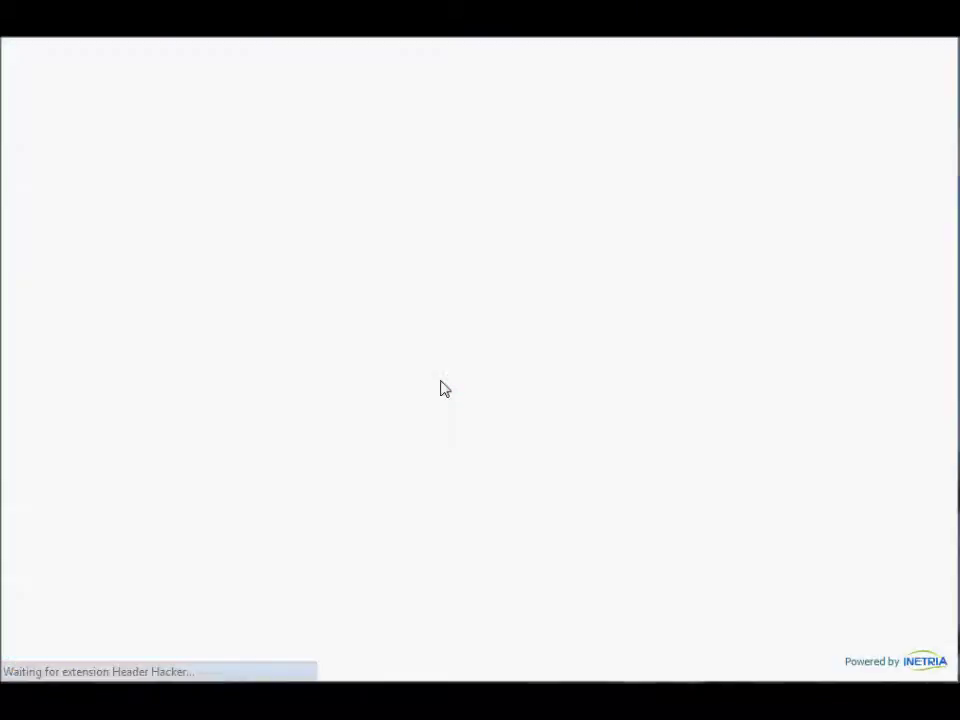
pyautogui.click(497, 288)
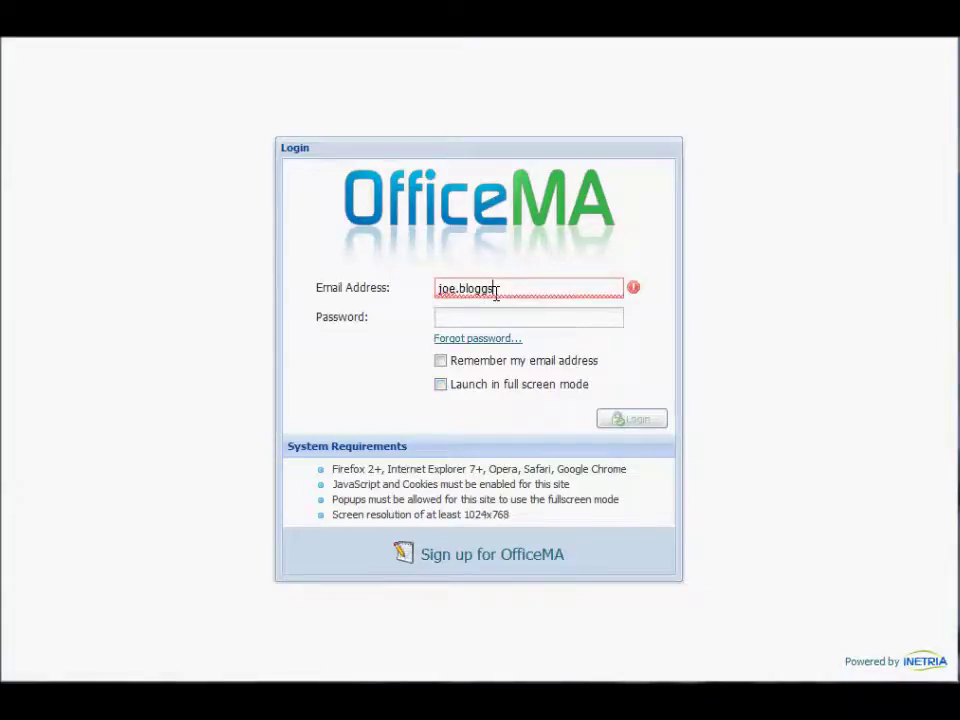
pyautogui.press('Tab')
pyautogui.write('password')
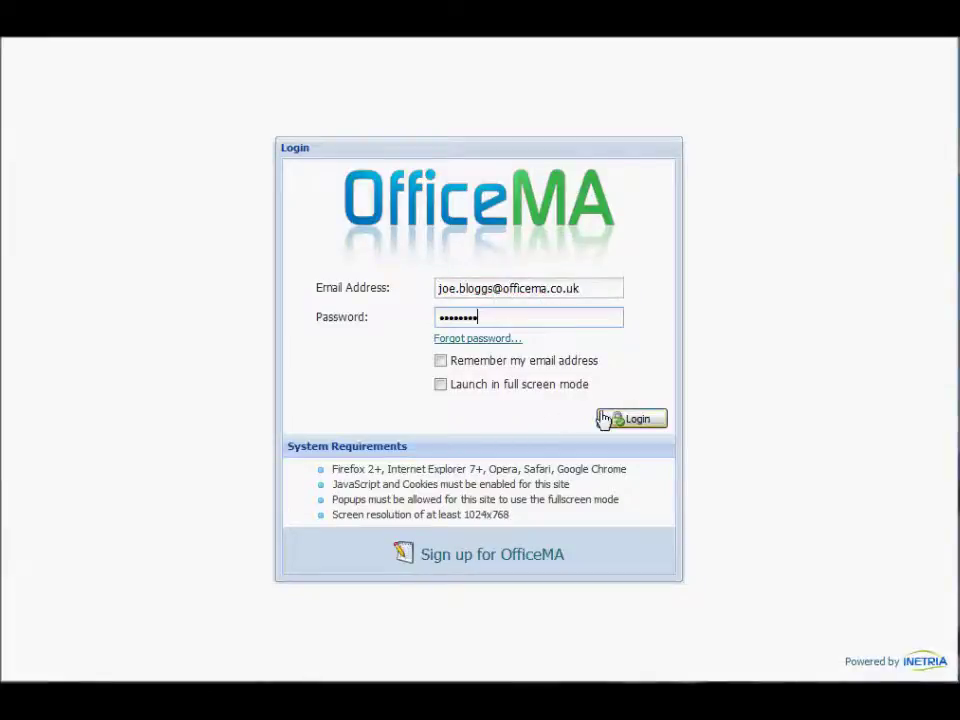
pyautogui.click(604, 419)
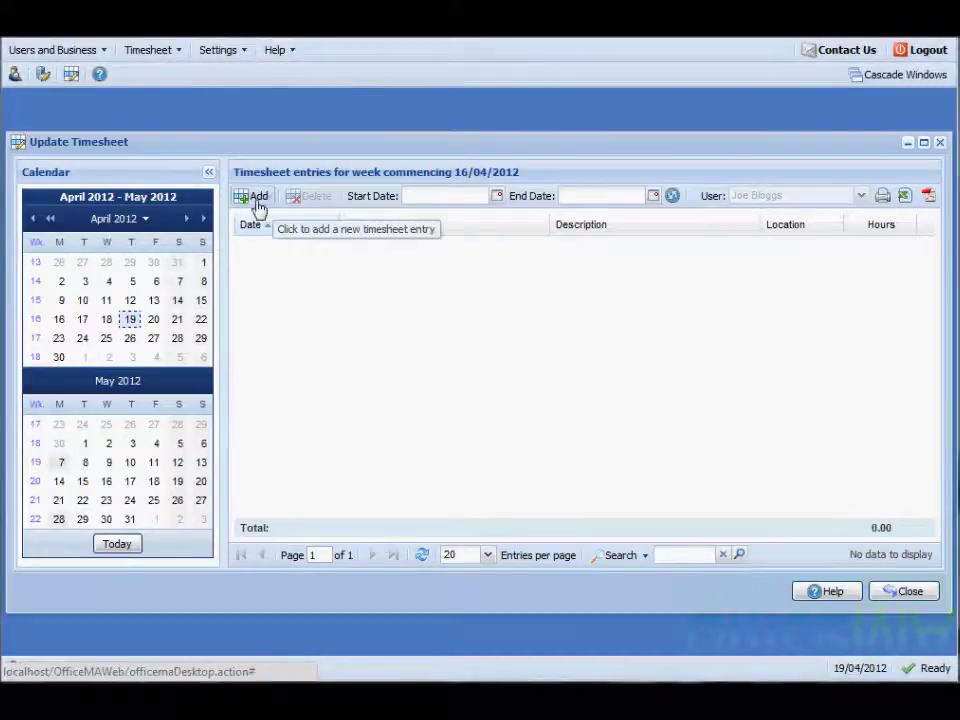
# - Add a new timesheet entry row for Mon 16/04/2012 at 8 hours
pyautogui.click(258, 205)
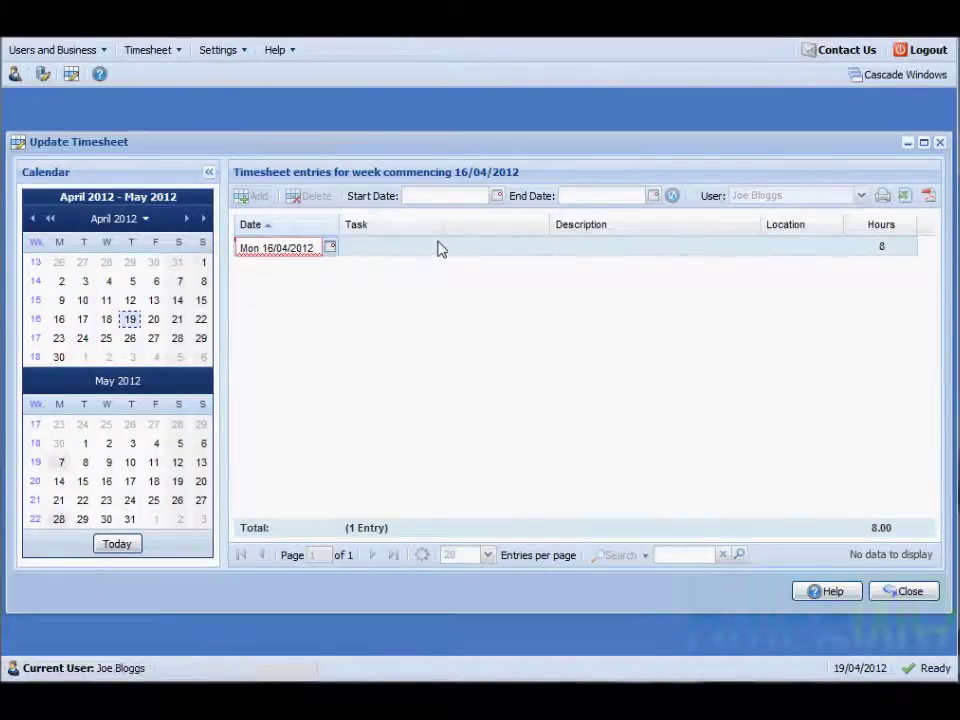